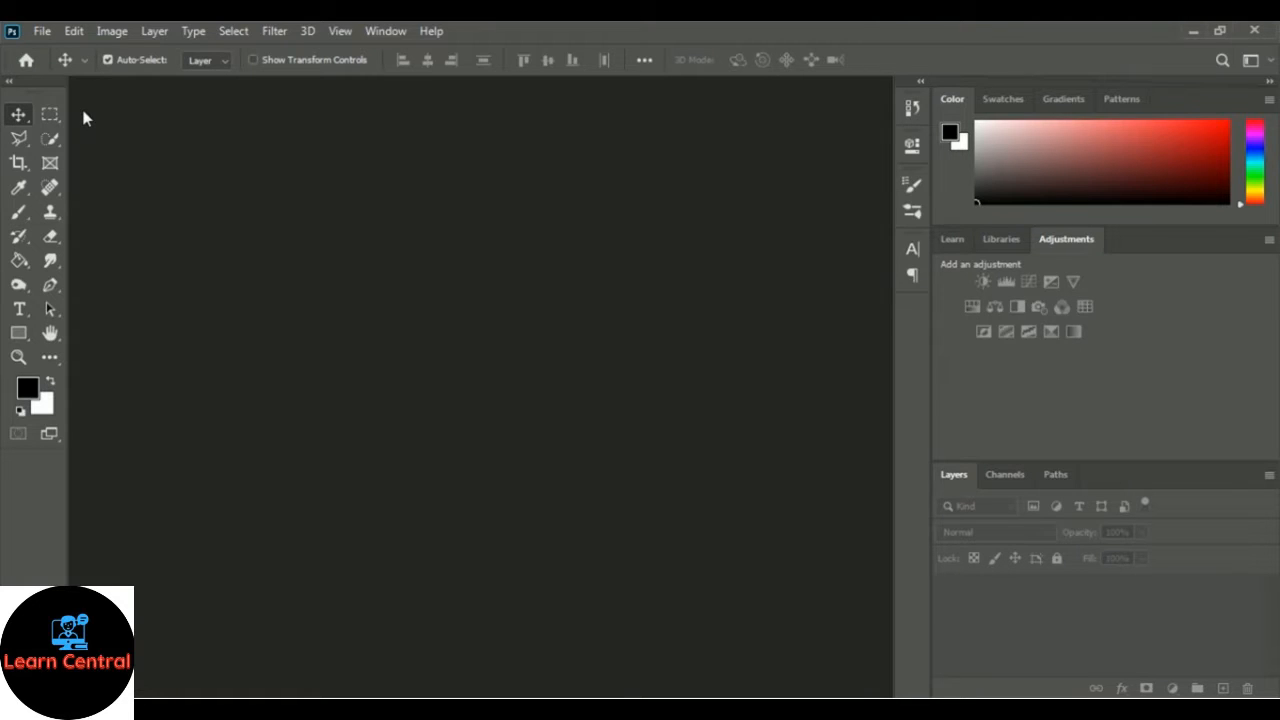
# Step: Create a new 4 × 6 inch document at 300 pixels/inch in 8-bit RGB Color with a white background
pyautogui.click(42, 31)
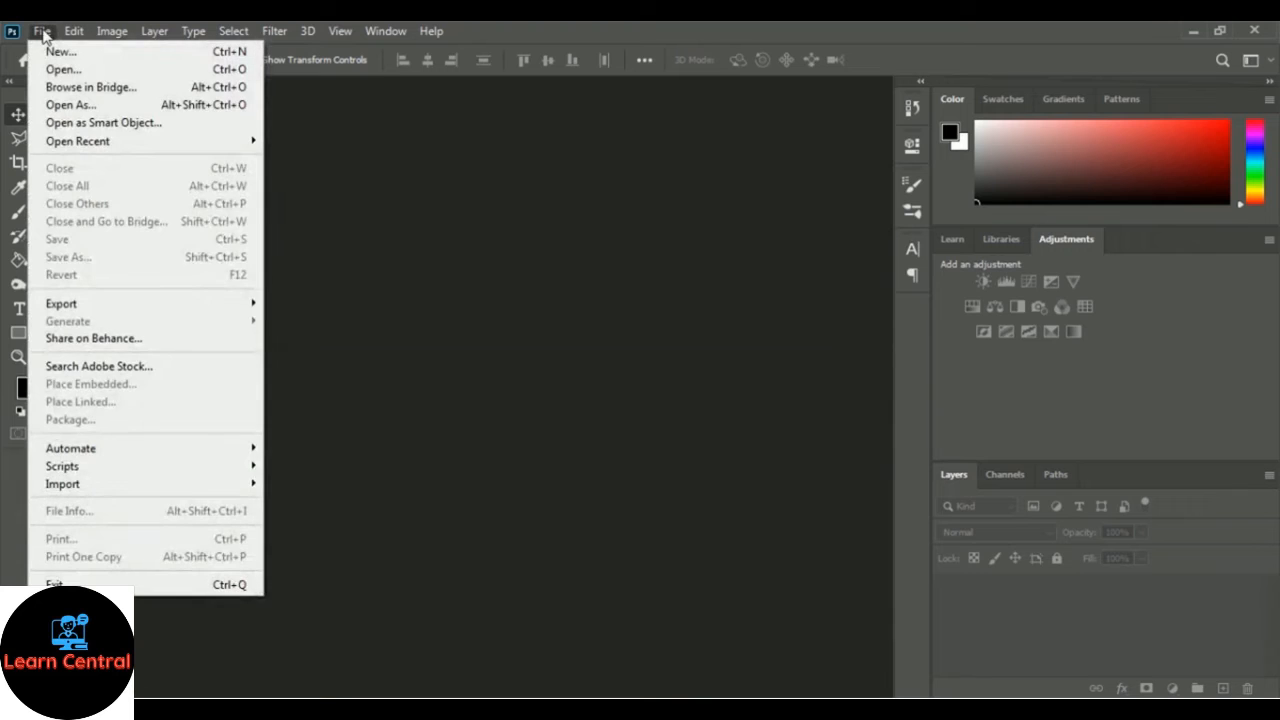
pyautogui.click(169, 55)
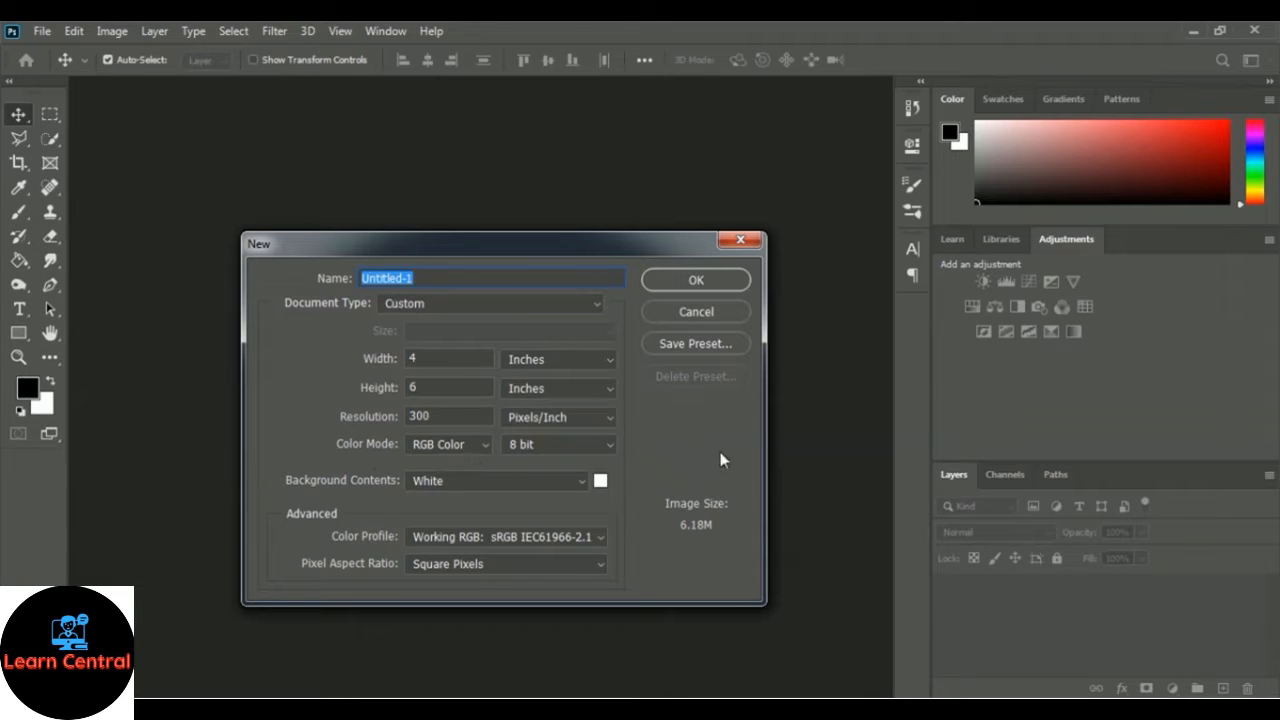
pyautogui.click(736, 280)
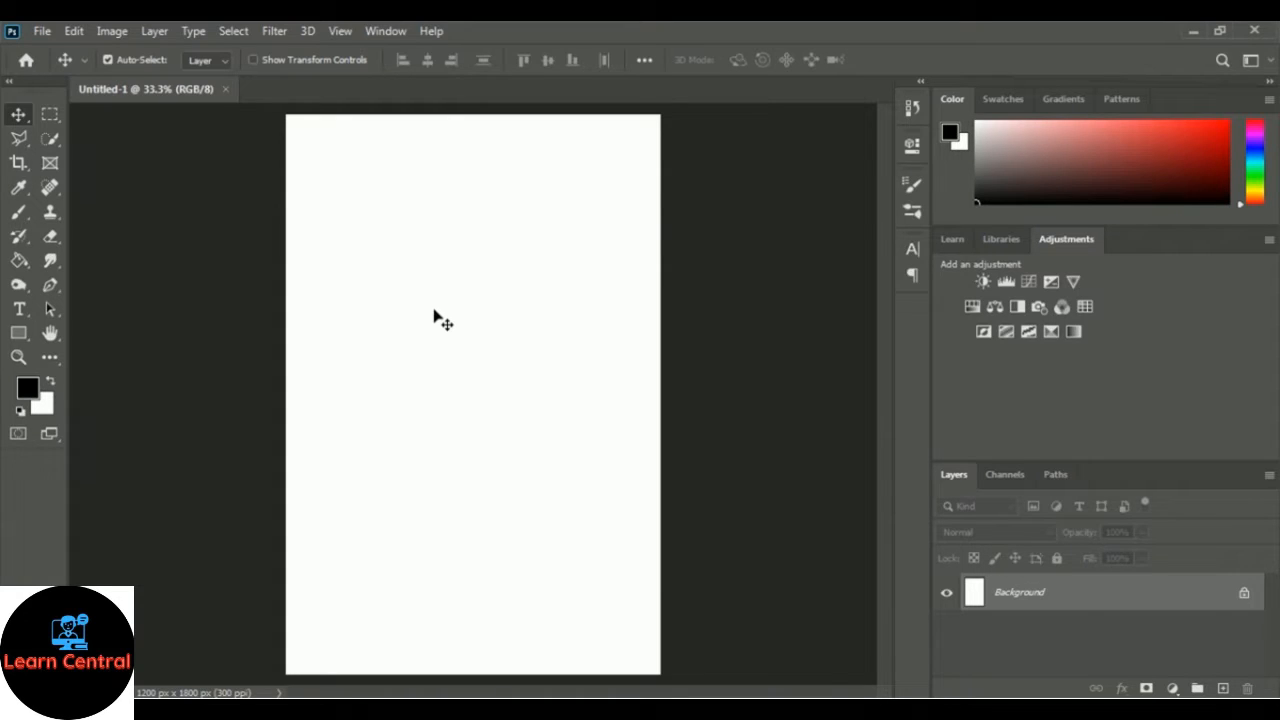
# Step: Choose the Ellipse tool and set its shape fill to bright red, ff000c
pyautogui.click(18, 336)
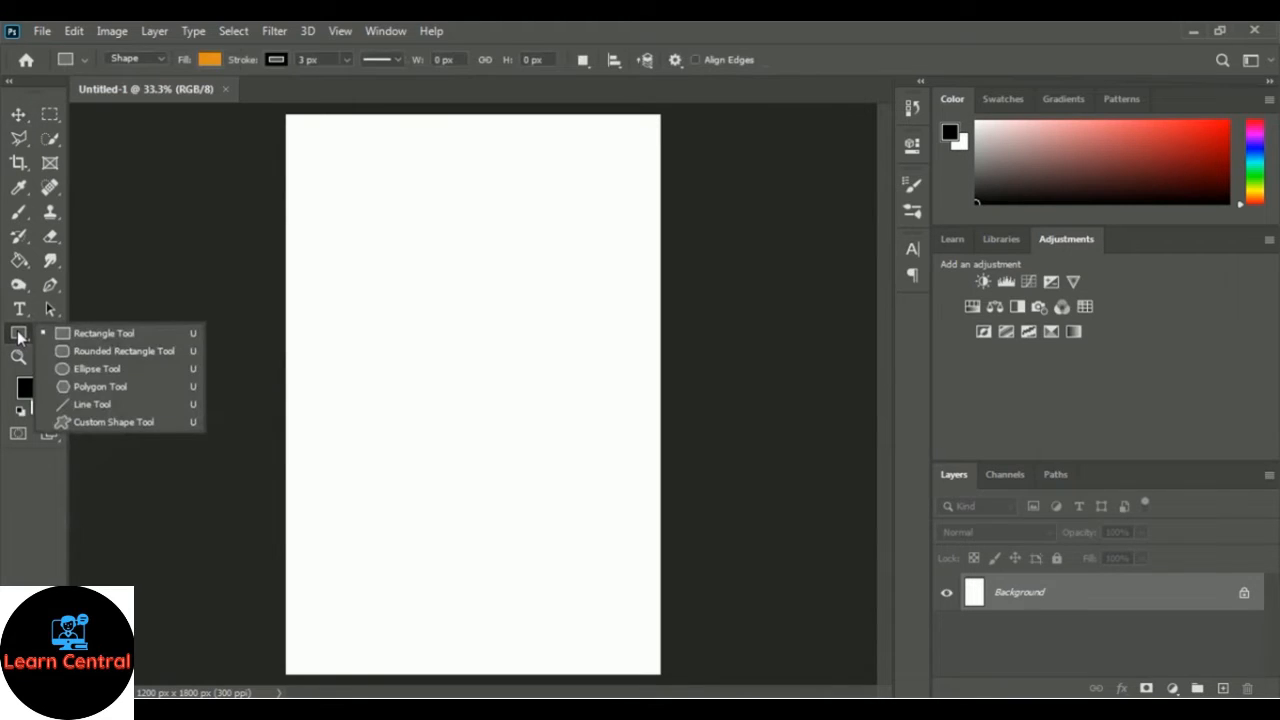
pyautogui.click(97, 369)
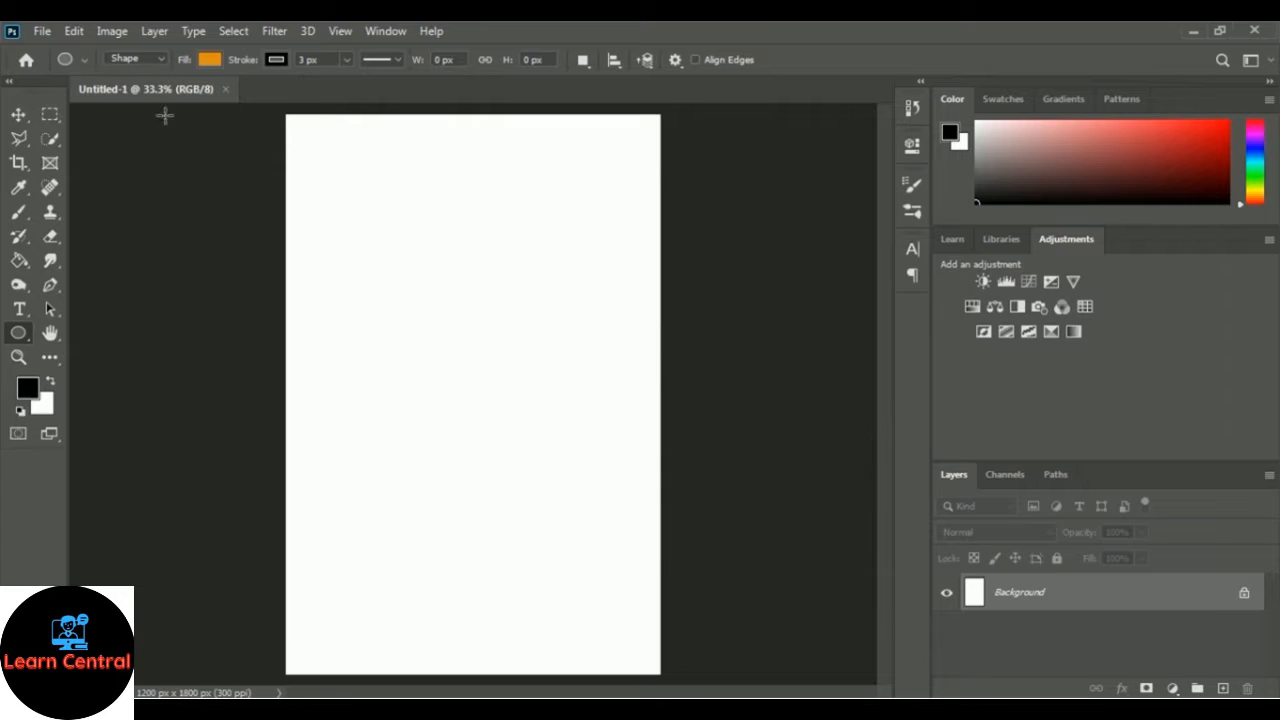
pyautogui.click(208, 60)
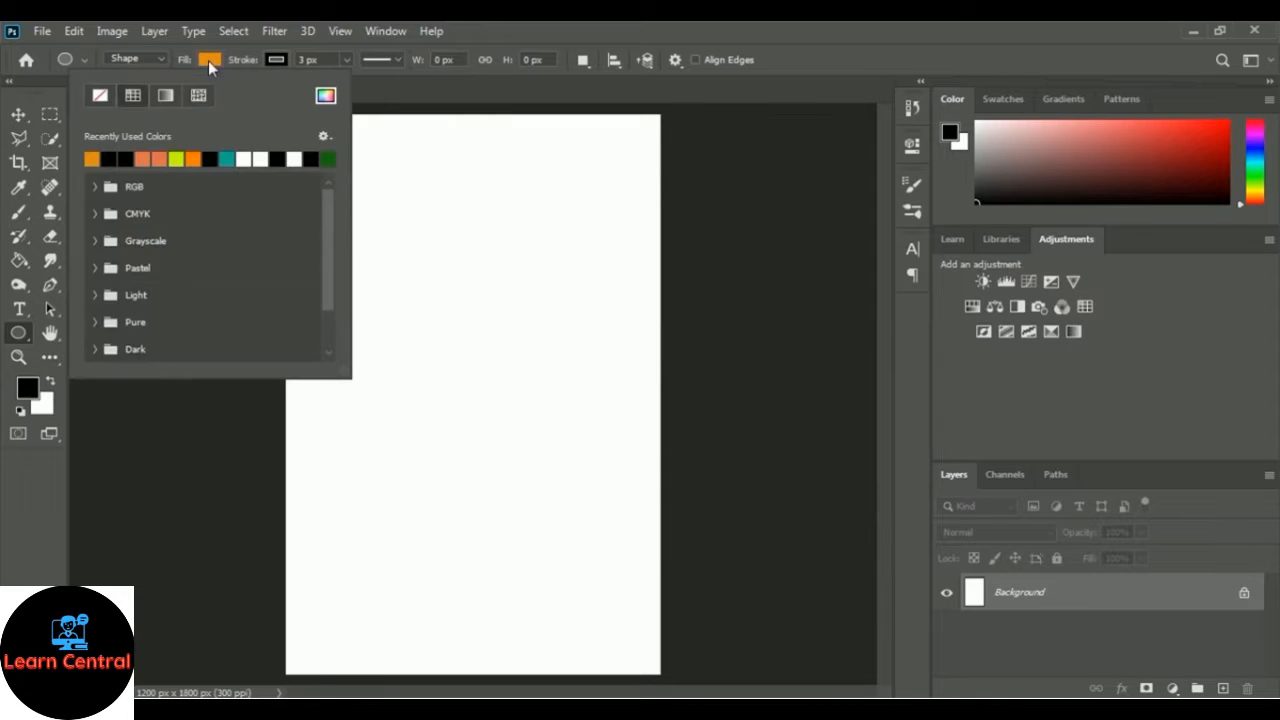
pyautogui.click(325, 97)
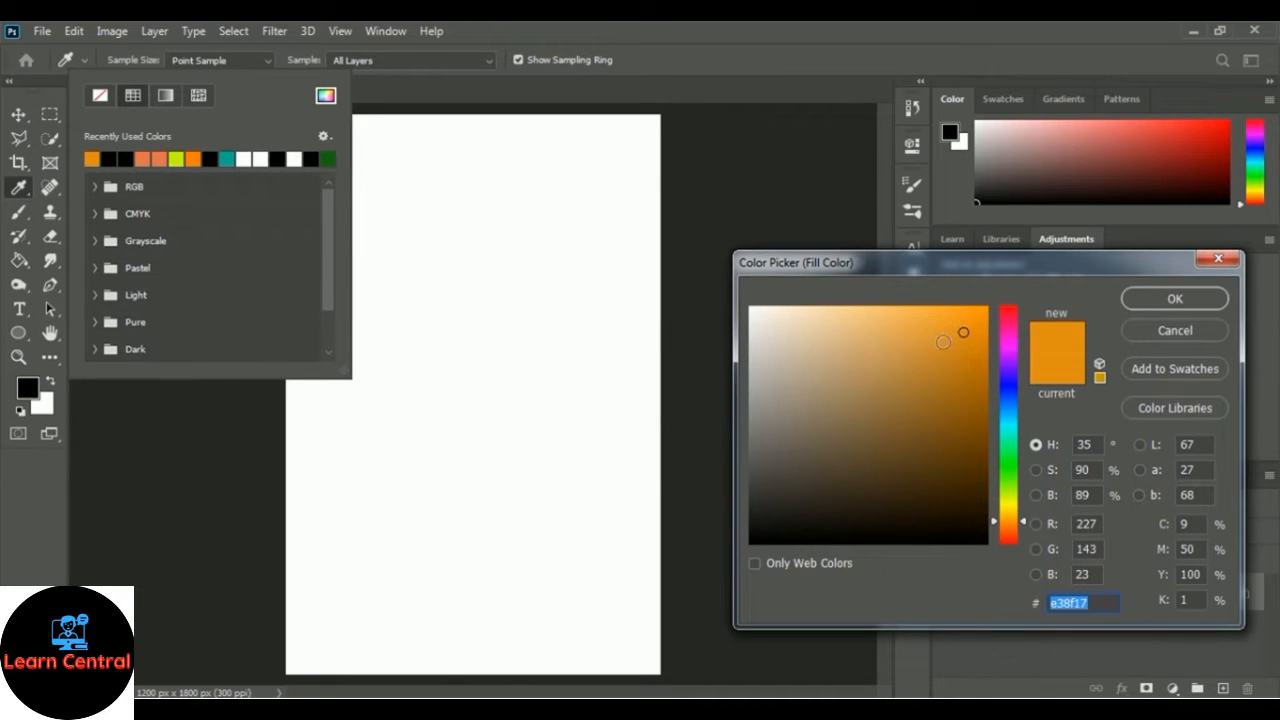
pyautogui.click(1008, 308)
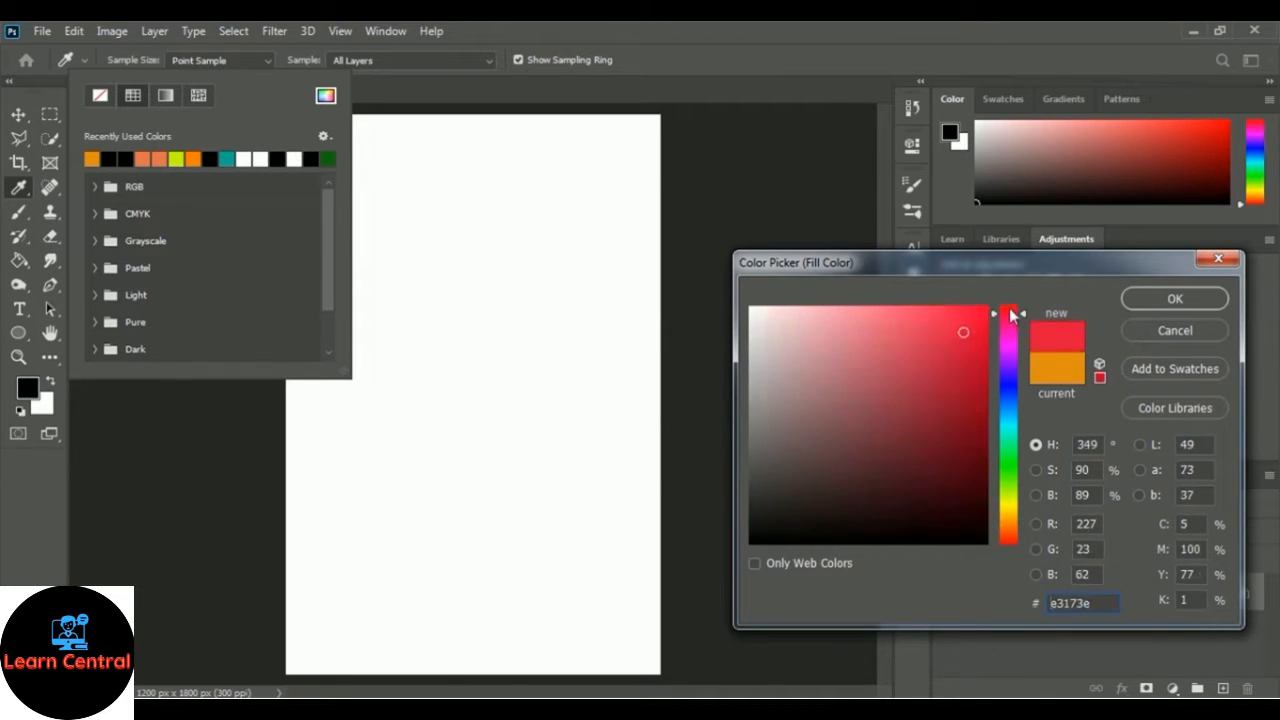
pyautogui.moveTo(990, 322); pyautogui.dragTo(987, 307)
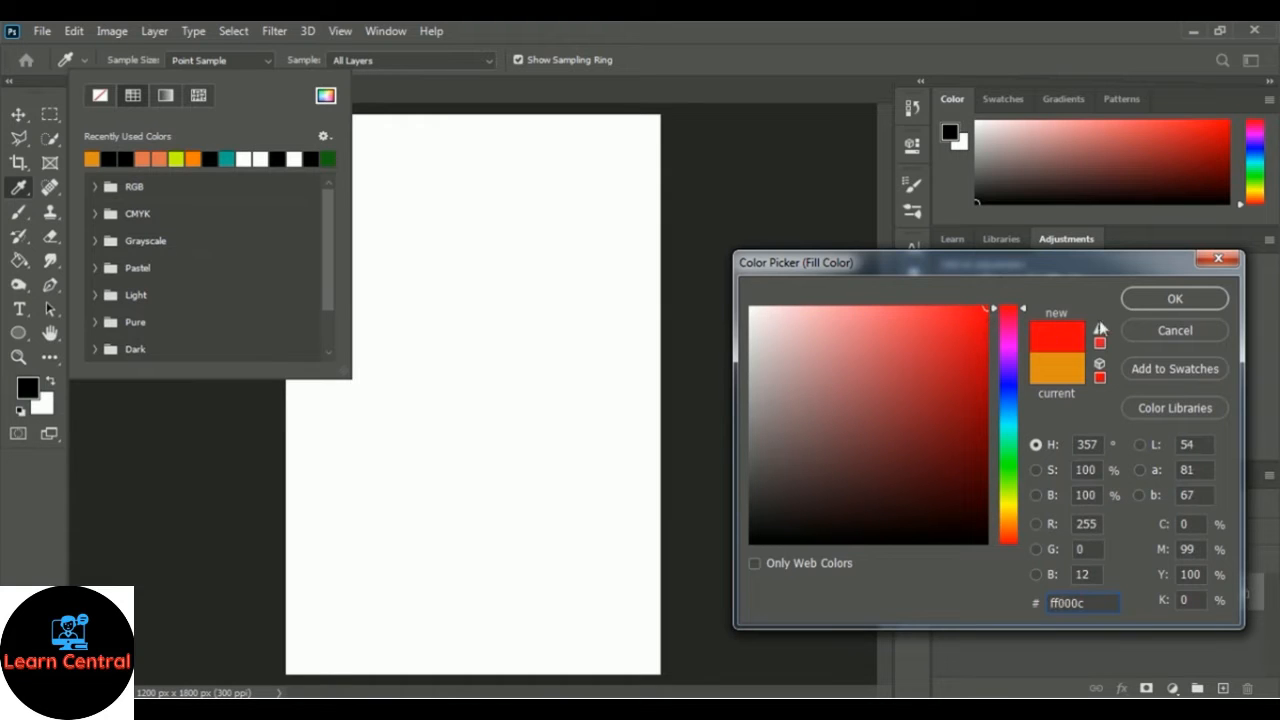
pyautogui.click(1191, 296)
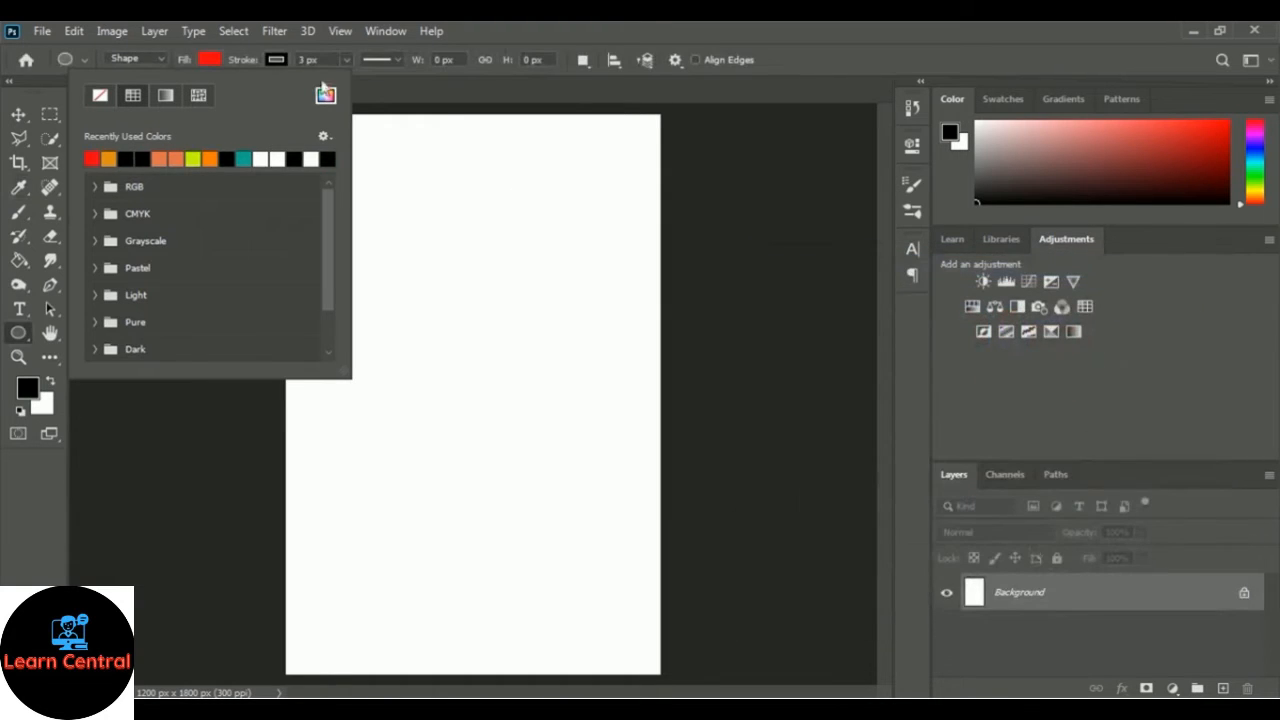
pyautogui.click(800, 74)
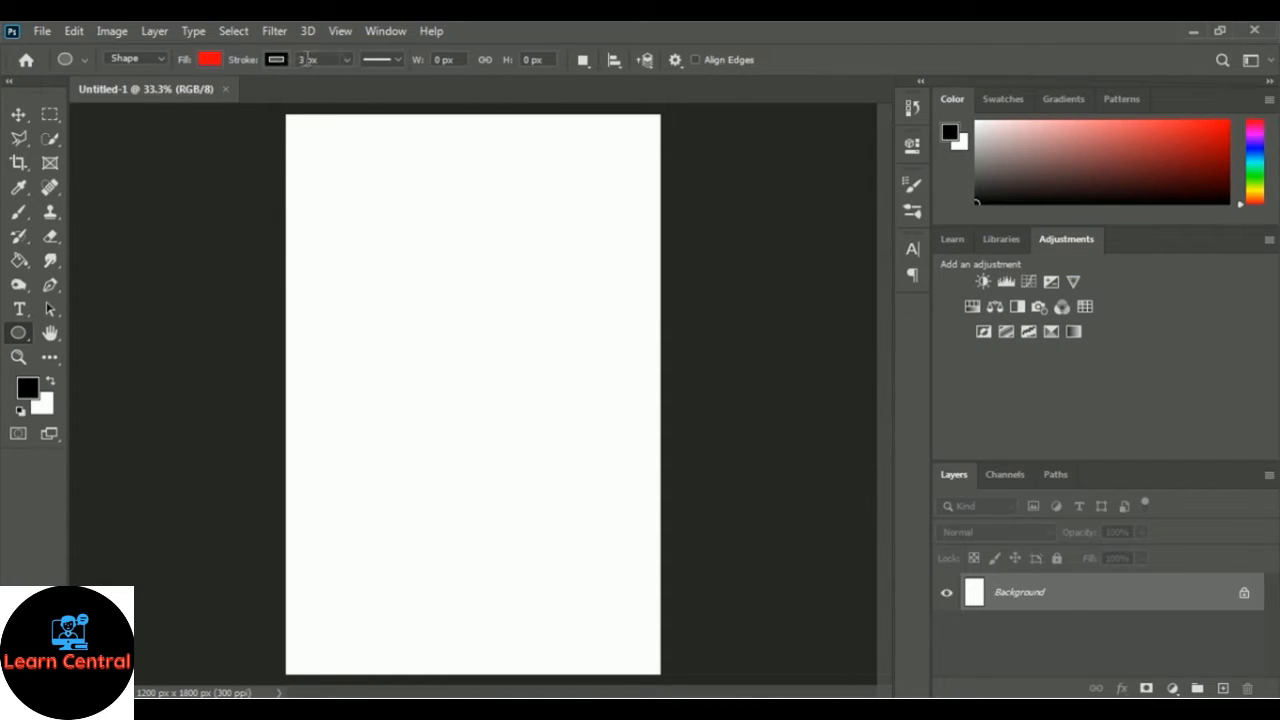
# Step: Set the shape stroke to 5 px and draw an ellipse about 684 by 651 px in the upper half of the page
pyautogui.moveTo(307, 59); pyautogui.dragTo(284, 67)
pyautogui.write('5')
pyautogui.press('Return')
pyautogui.moveTo(370, 197); pyautogui.dragTo(583, 399)
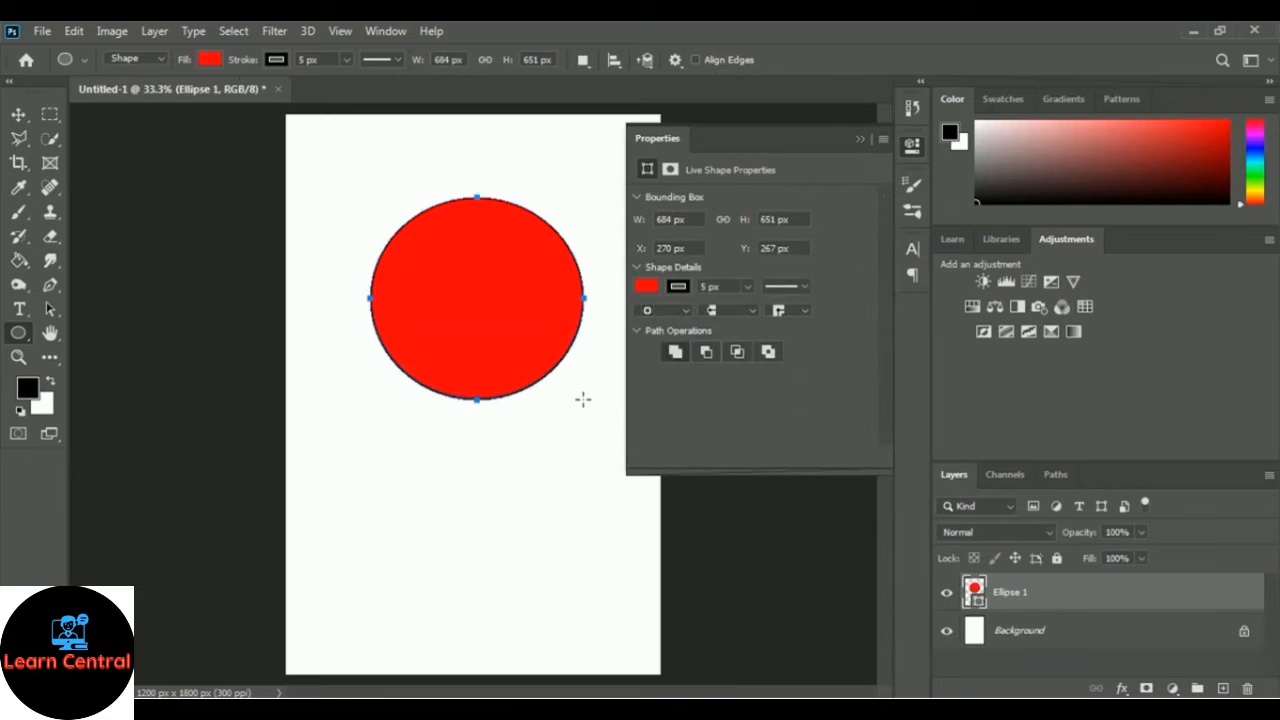
pyautogui.click(857, 139)
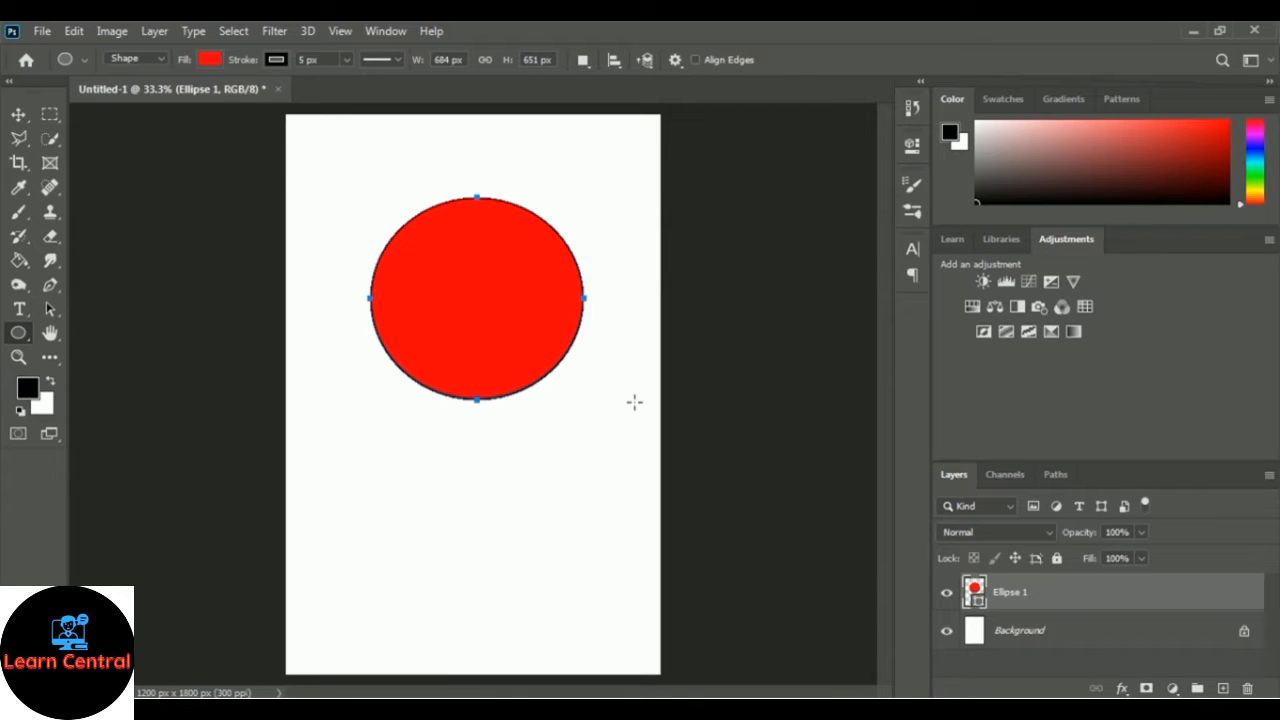
pyautogui.press('Return')
pyautogui.hotkey('ctrl', 'z')
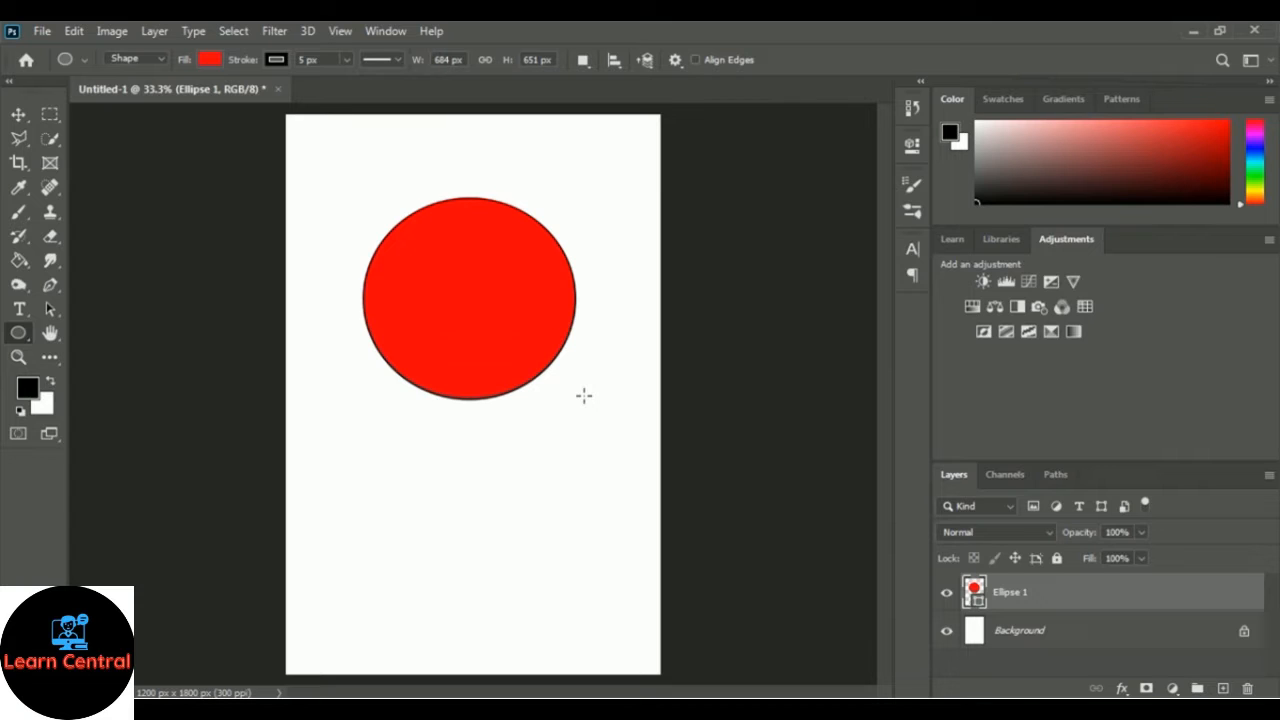
# Step: Open wolf-161478_960_720 from the 05 T Shirt Design folder and move the wolf head over the red ellipse in Untitled-1
pyautogui.click(40, 32)
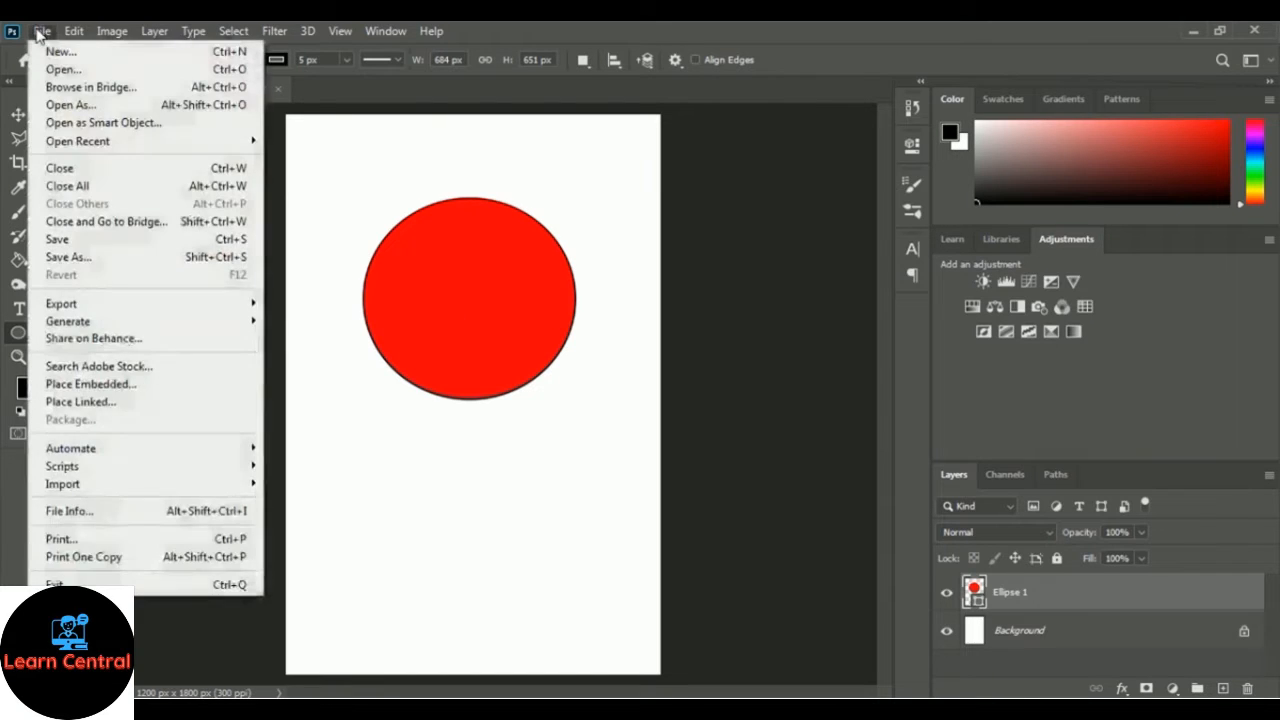
pyautogui.click(143, 70)
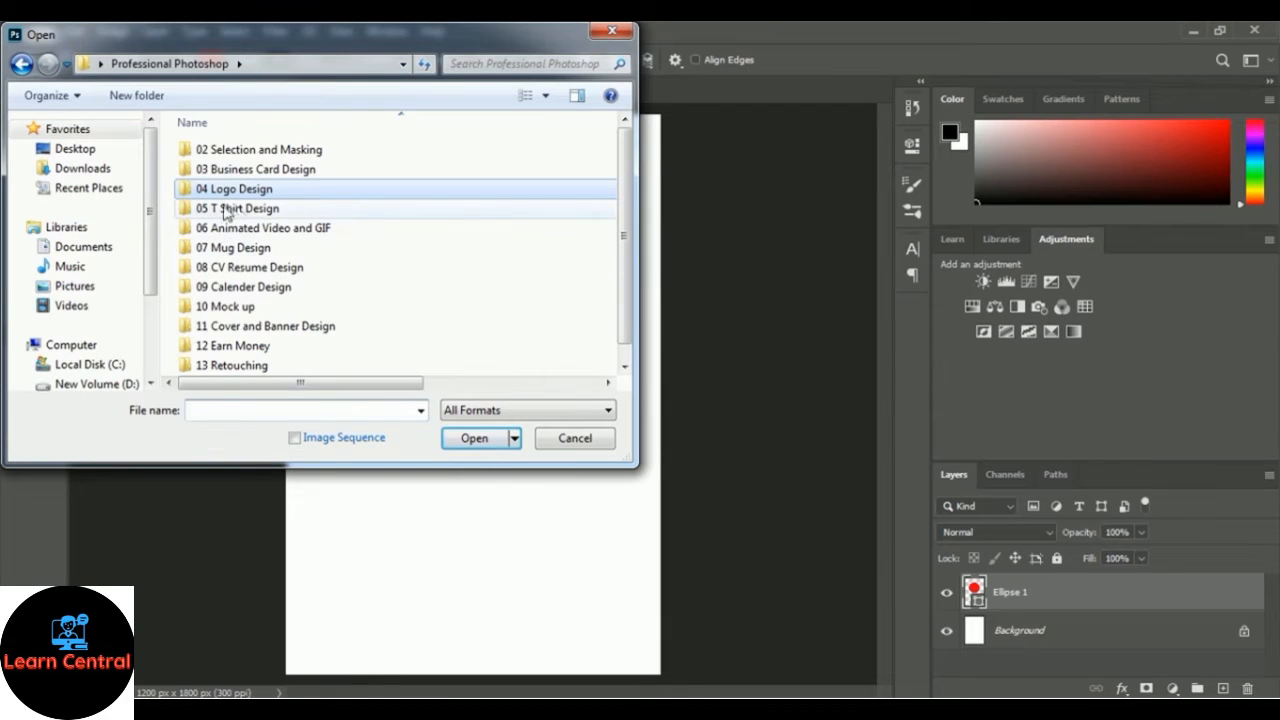
pyautogui.doubleClick(255, 209)
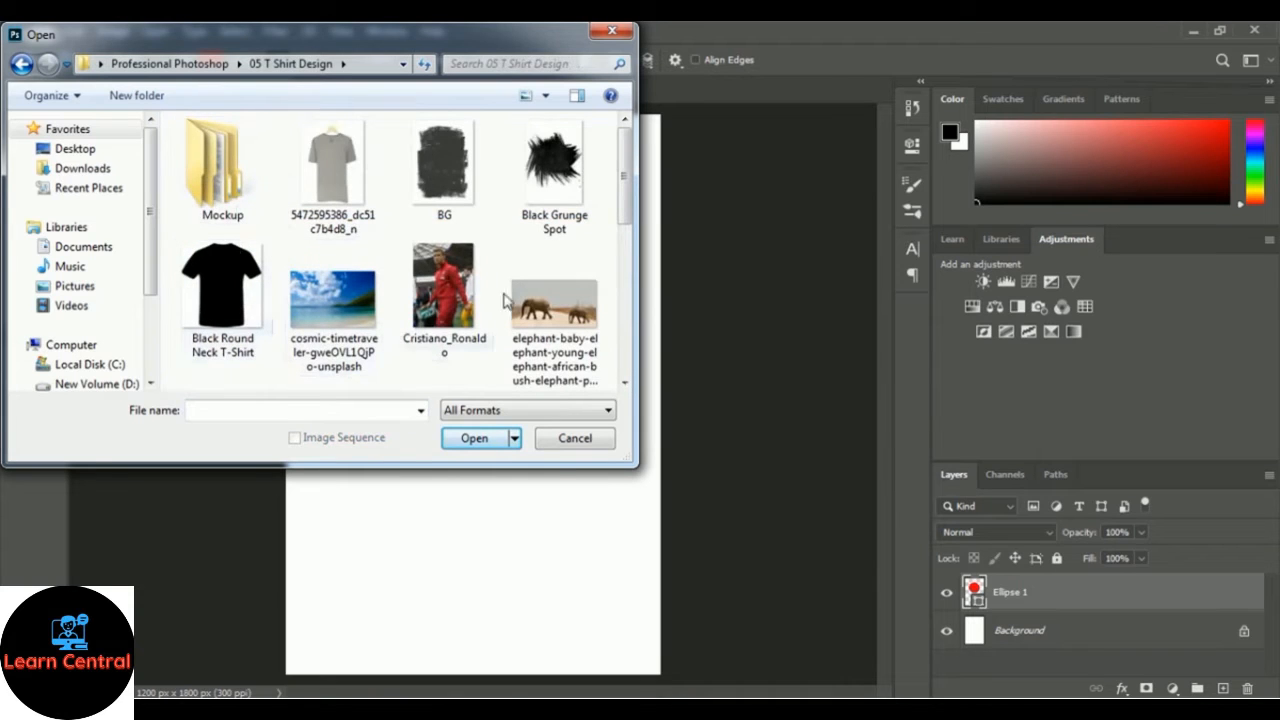
pyautogui.moveTo(621, 194); pyautogui.dragTo(629, 334)
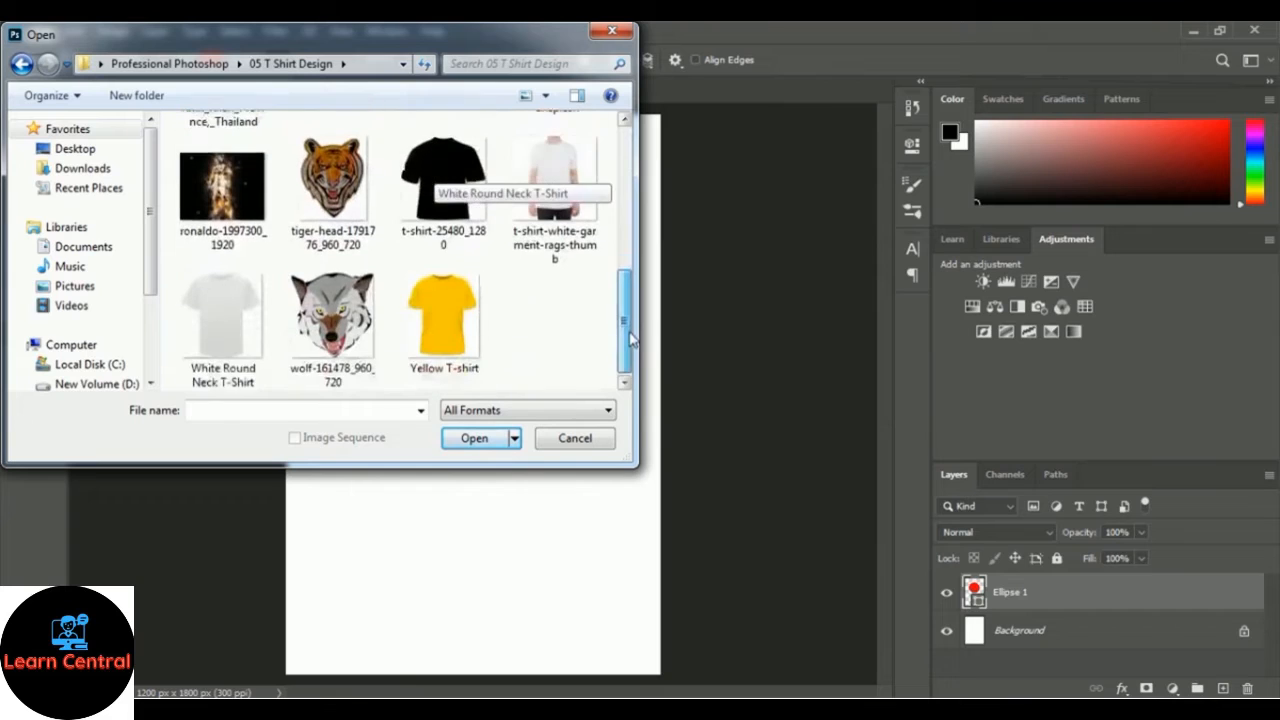
pyautogui.click(337, 355)
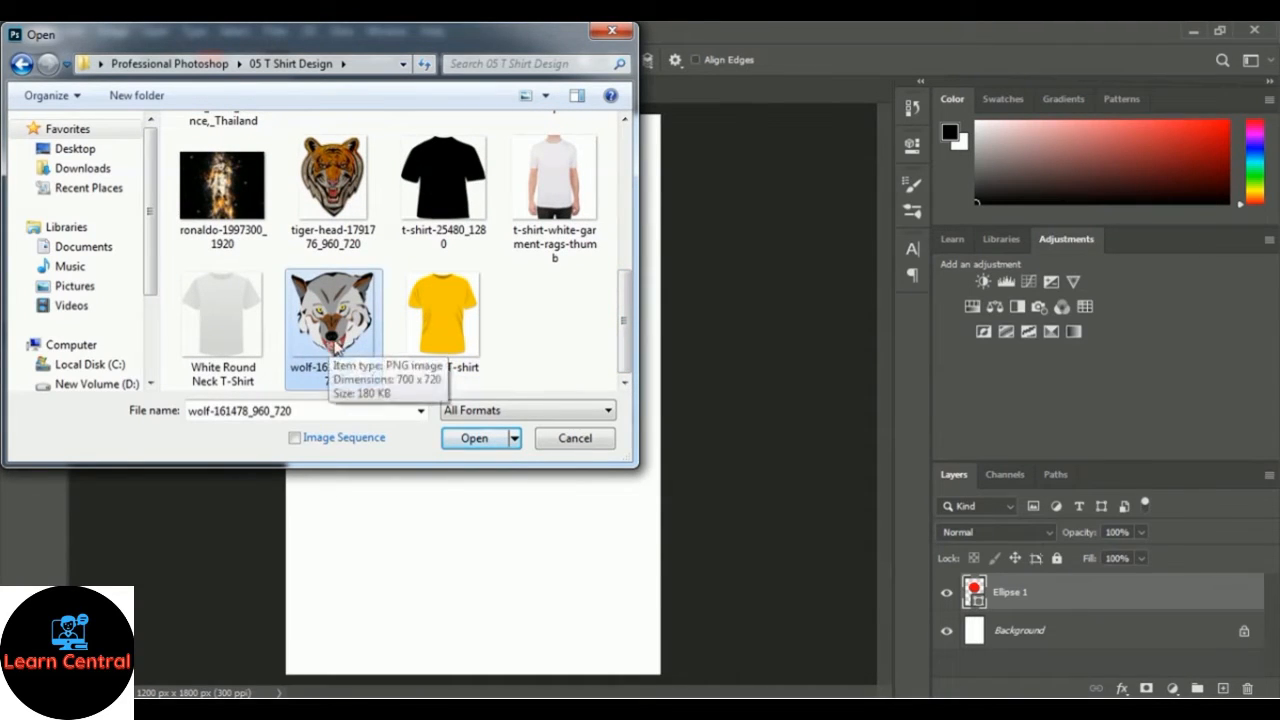
pyautogui.click(453, 443)
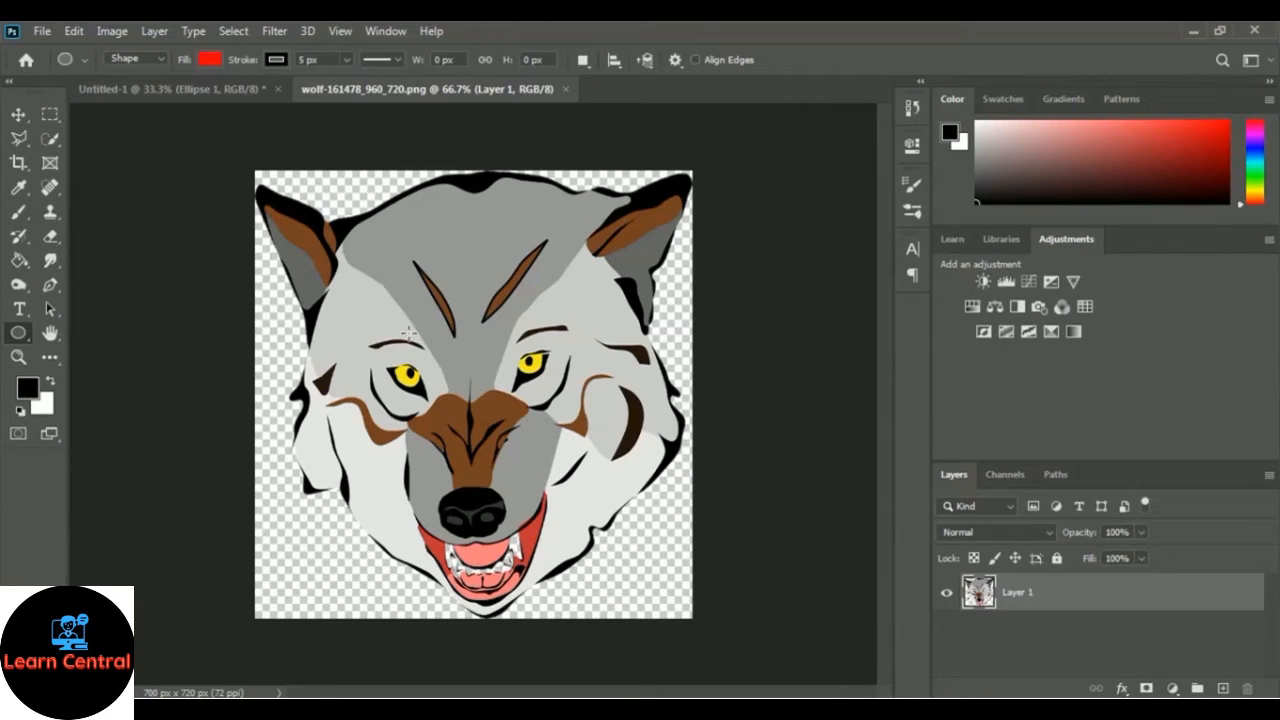
pyautogui.click(18, 114)
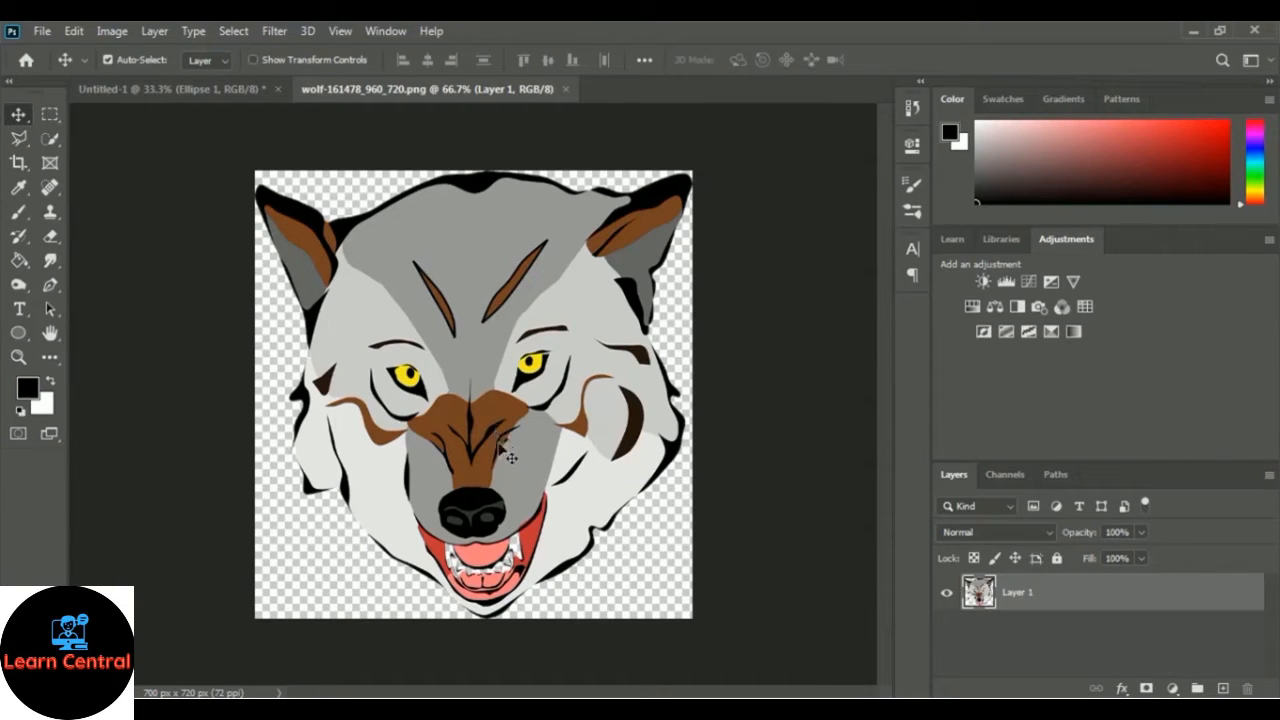
pyautogui.moveTo(502, 440); pyautogui.dragTo(486, 312)
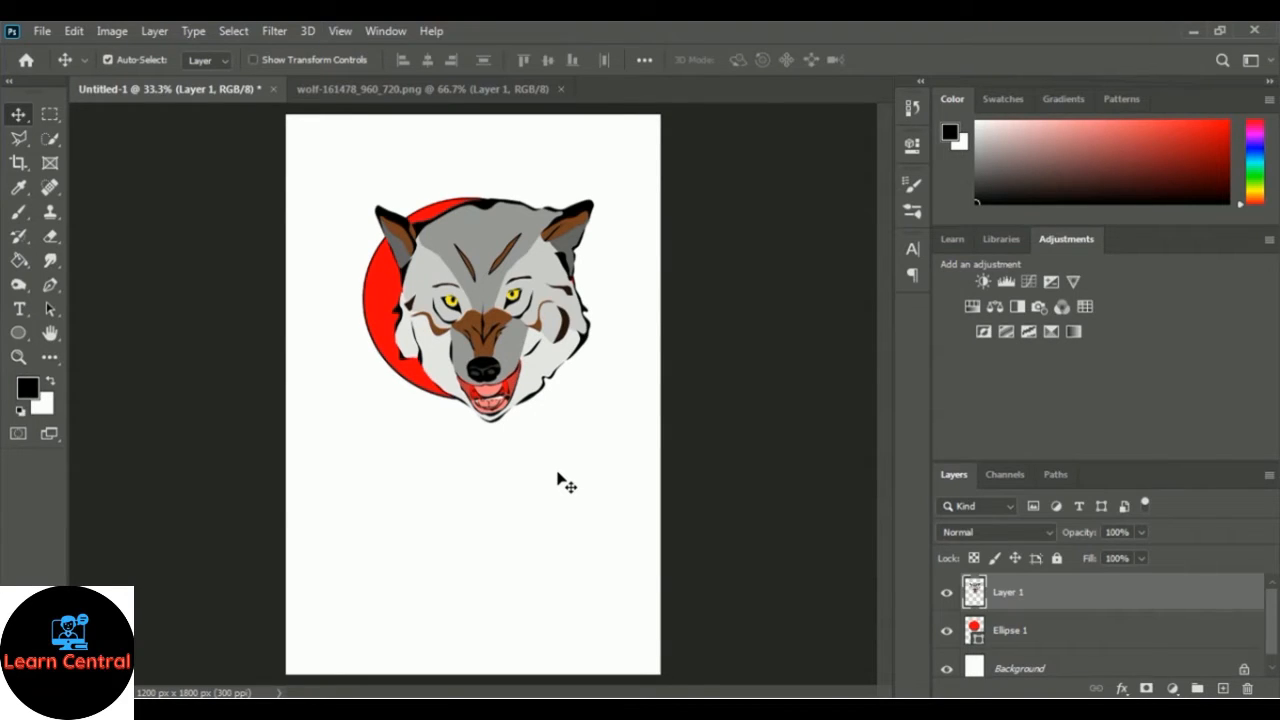
# Step: Scale the wolf head to about 73% width and 68% height and centre it inside the red ellipse
pyautogui.hotkey('ctrl', 't')
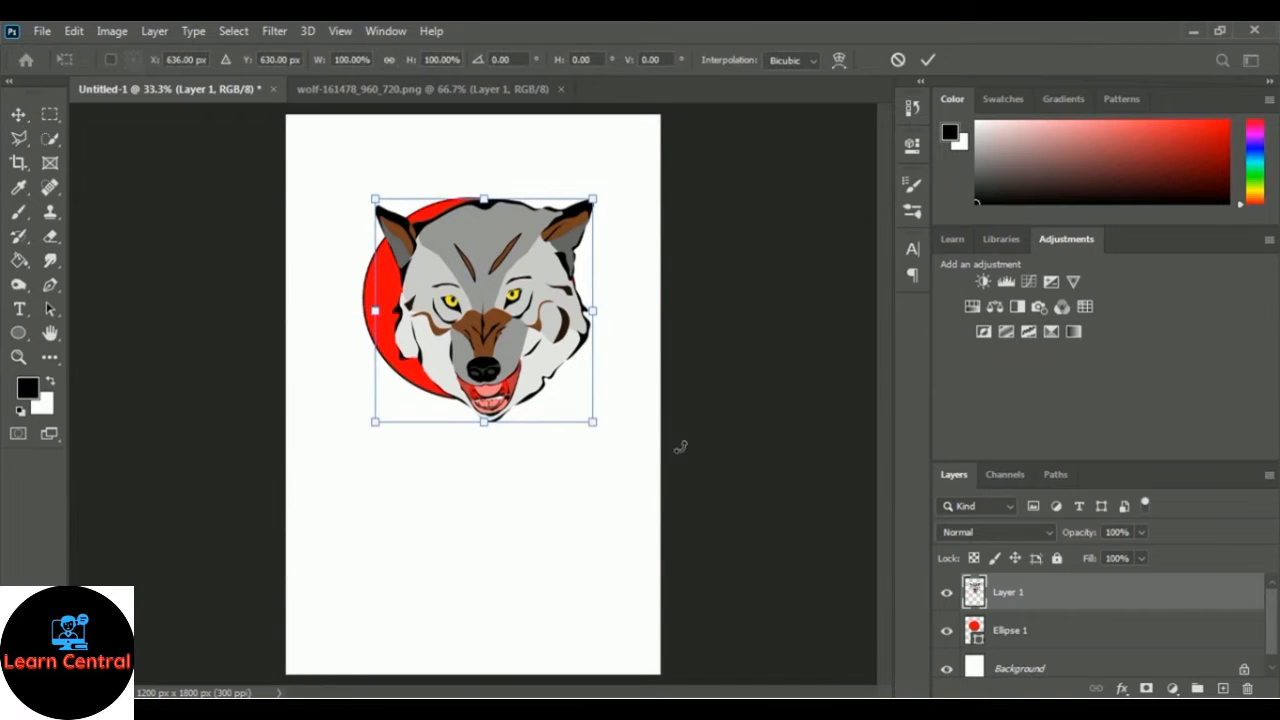
pyautogui.moveTo(592, 421); pyautogui.dragTo(555, 393)
pyautogui.moveTo(370, 196); pyautogui.dragTo(381, 225)
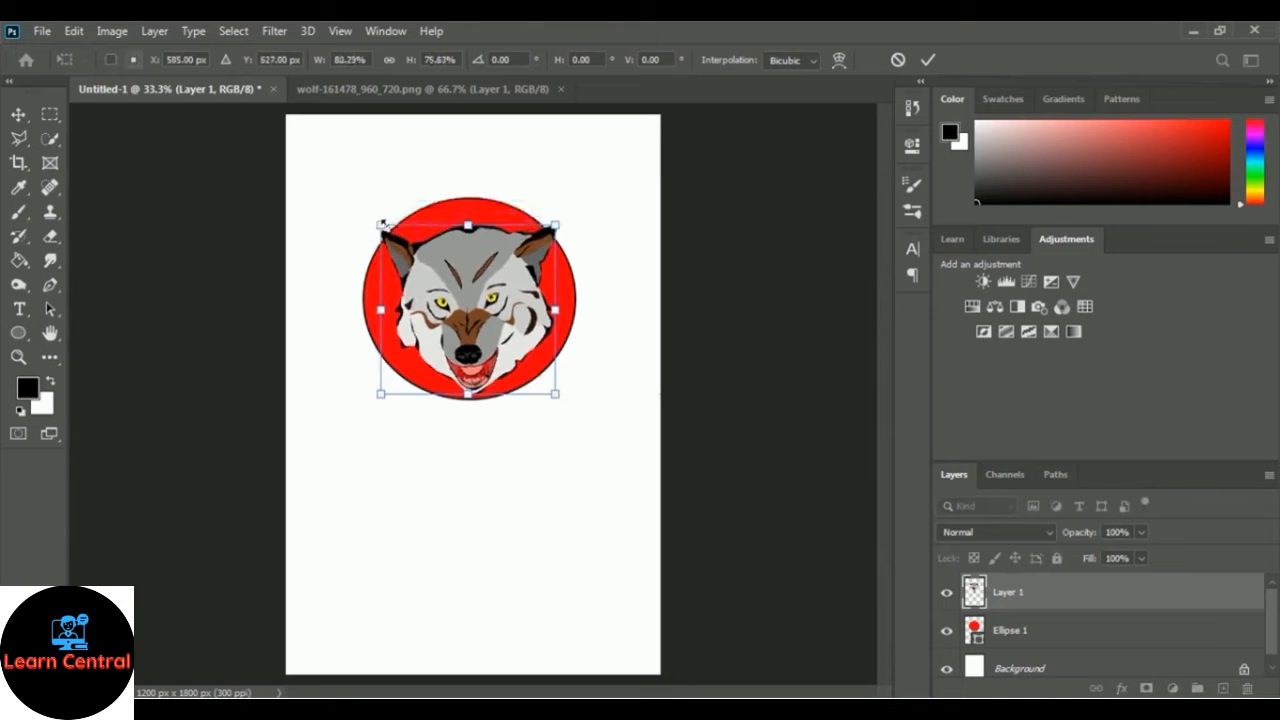
pyautogui.moveTo(557, 397); pyautogui.dragTo(540, 380)
pyautogui.moveTo(473, 320); pyautogui.dragTo(476, 334)
pyautogui.press('Up')
pyautogui.press('Up')
pyautogui.press('Up')
pyautogui.press('Up')
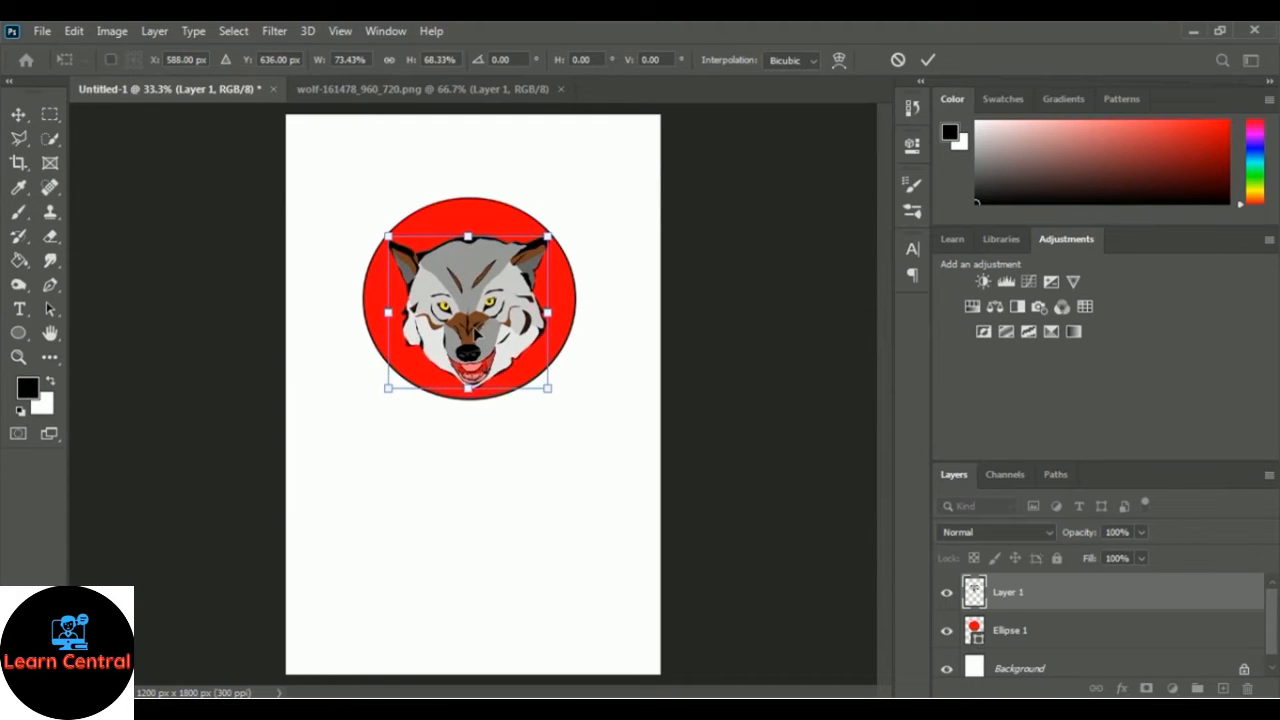
pyautogui.press('Up')
pyautogui.press('Up')
pyautogui.press('Up')
pyautogui.press('Up')
pyautogui.press('Up')
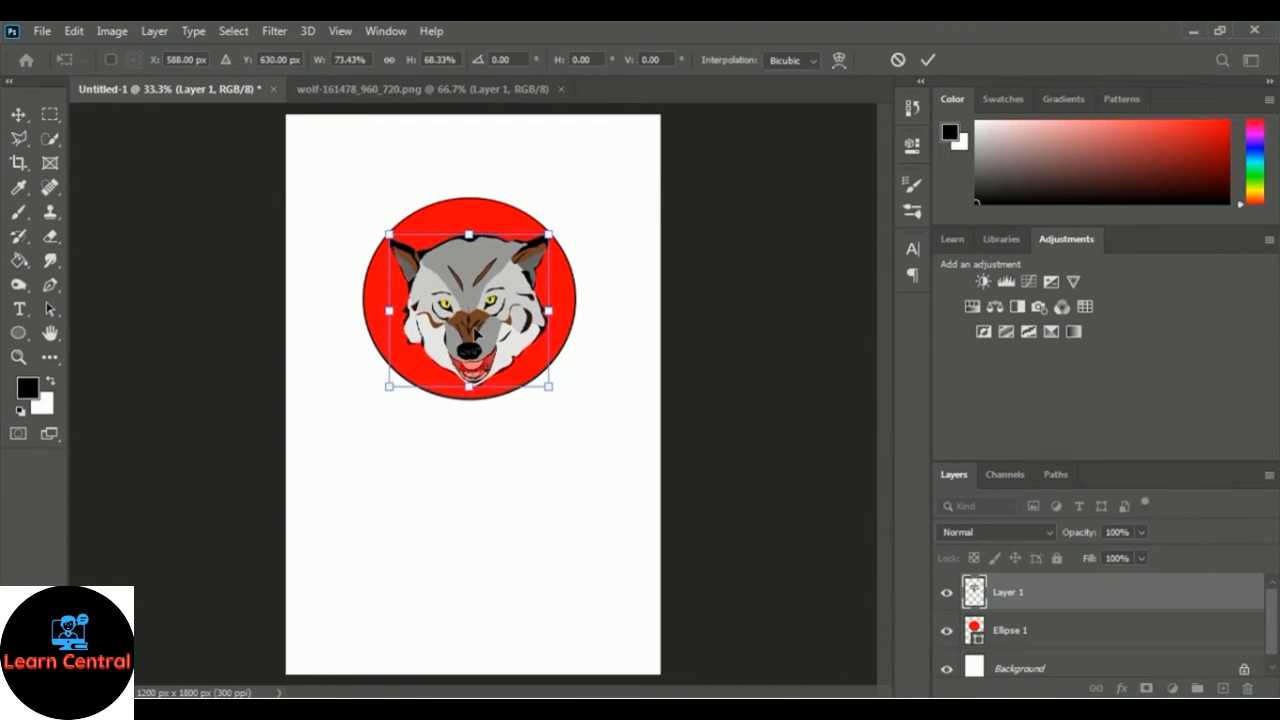
pyautogui.click(926, 61)
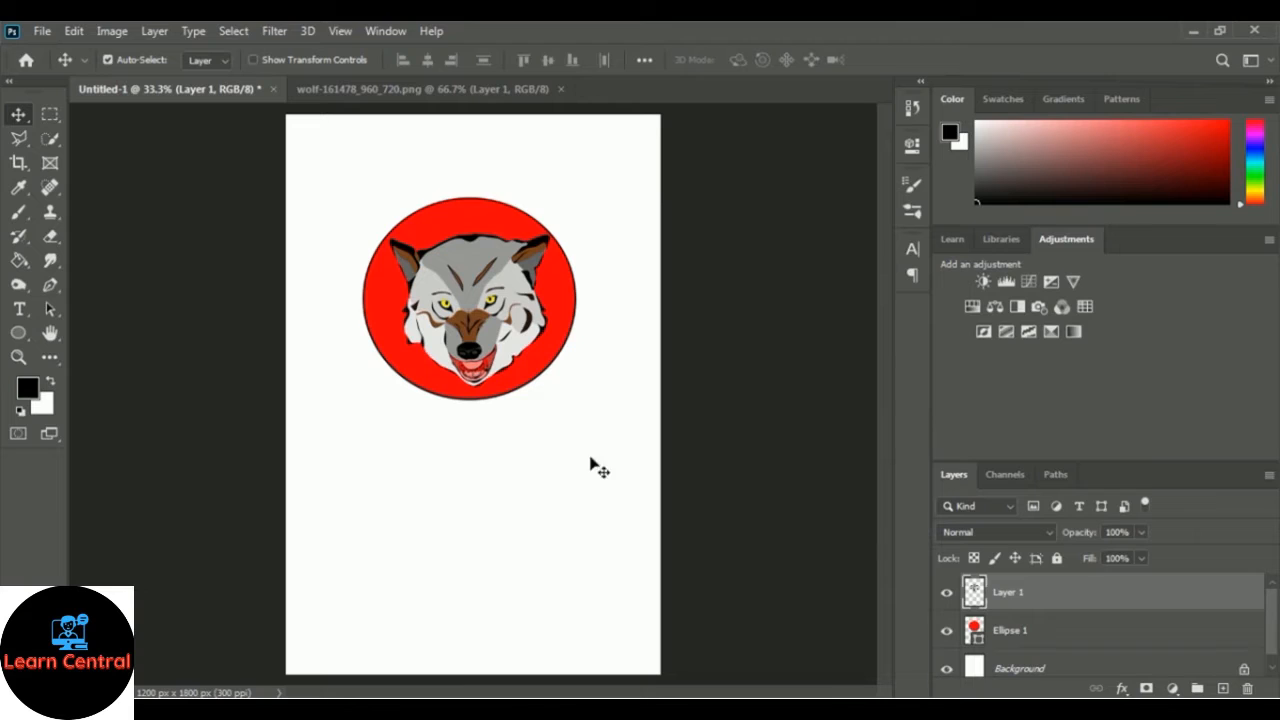
# Step: Rename the wolf image's layer to Wolf Head
pyautogui.doubleClick(1010, 593)
pyautogui.write('Wolf Head')
pyautogui.press('Return')
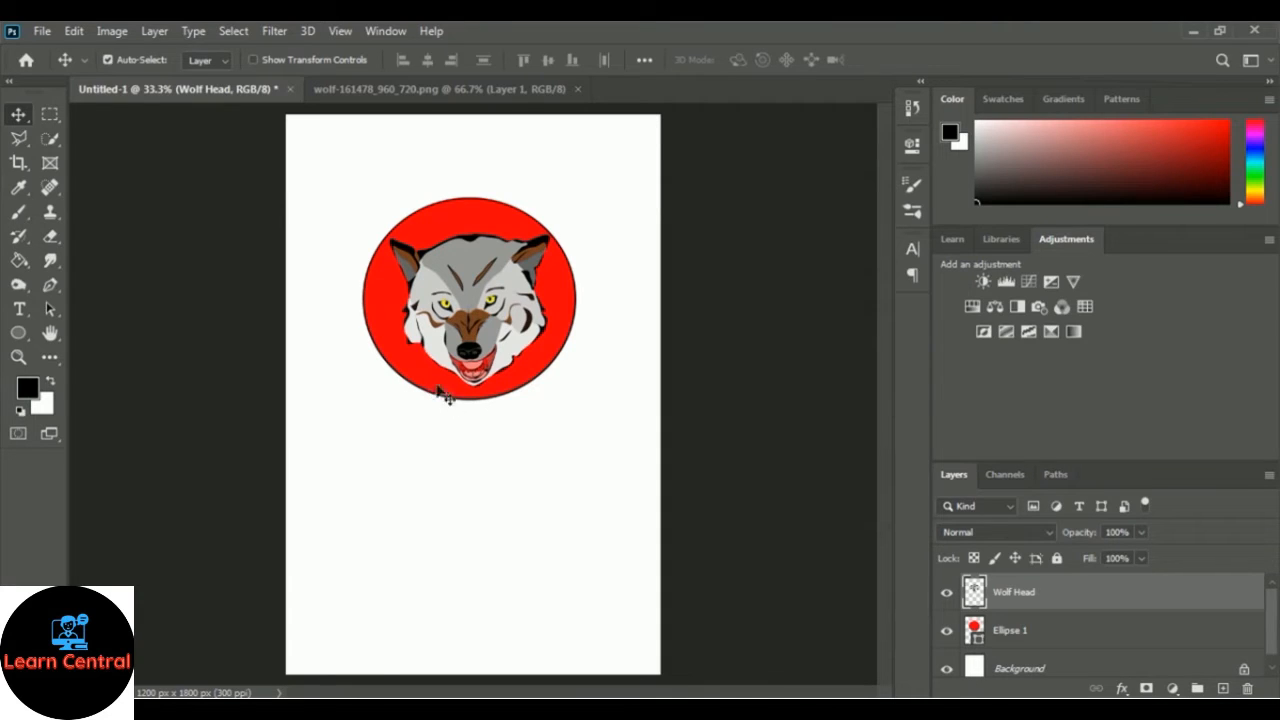
# Step: Add a black Stroke layer effect to the red ellipse, 35 px in size and positioned outside
pyautogui.click(1015, 642)
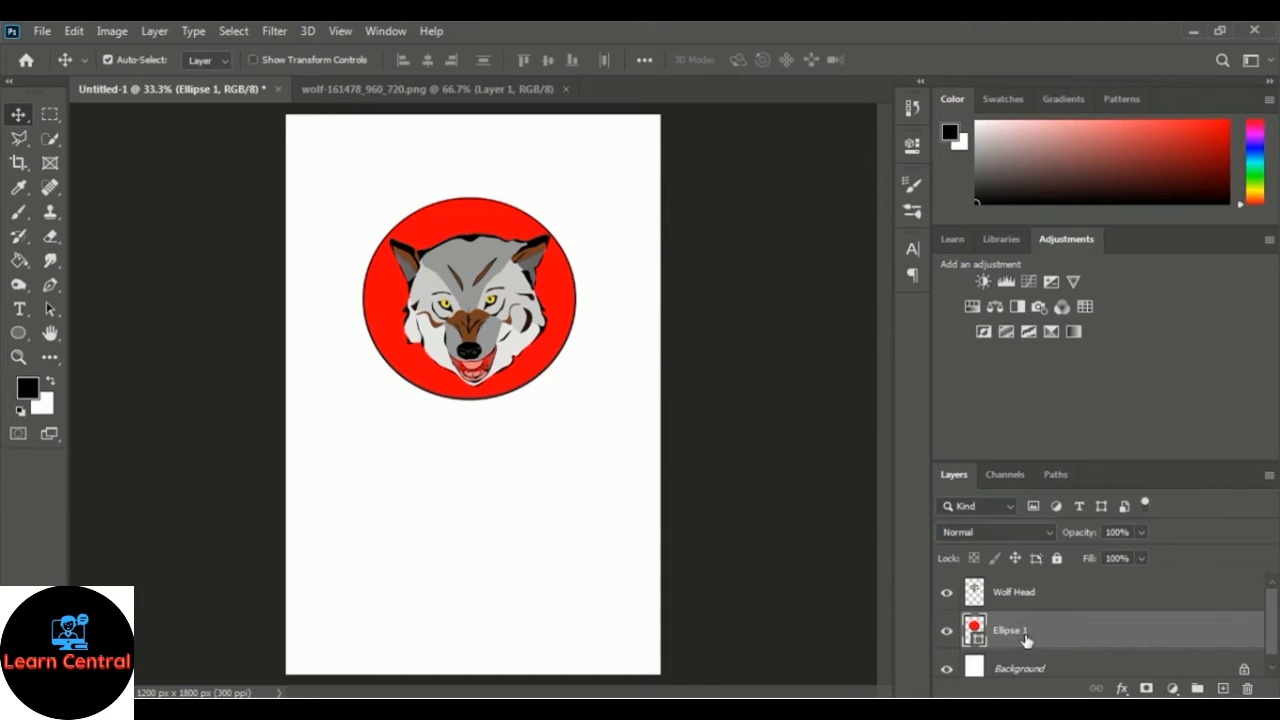
pyautogui.click(1123, 689)
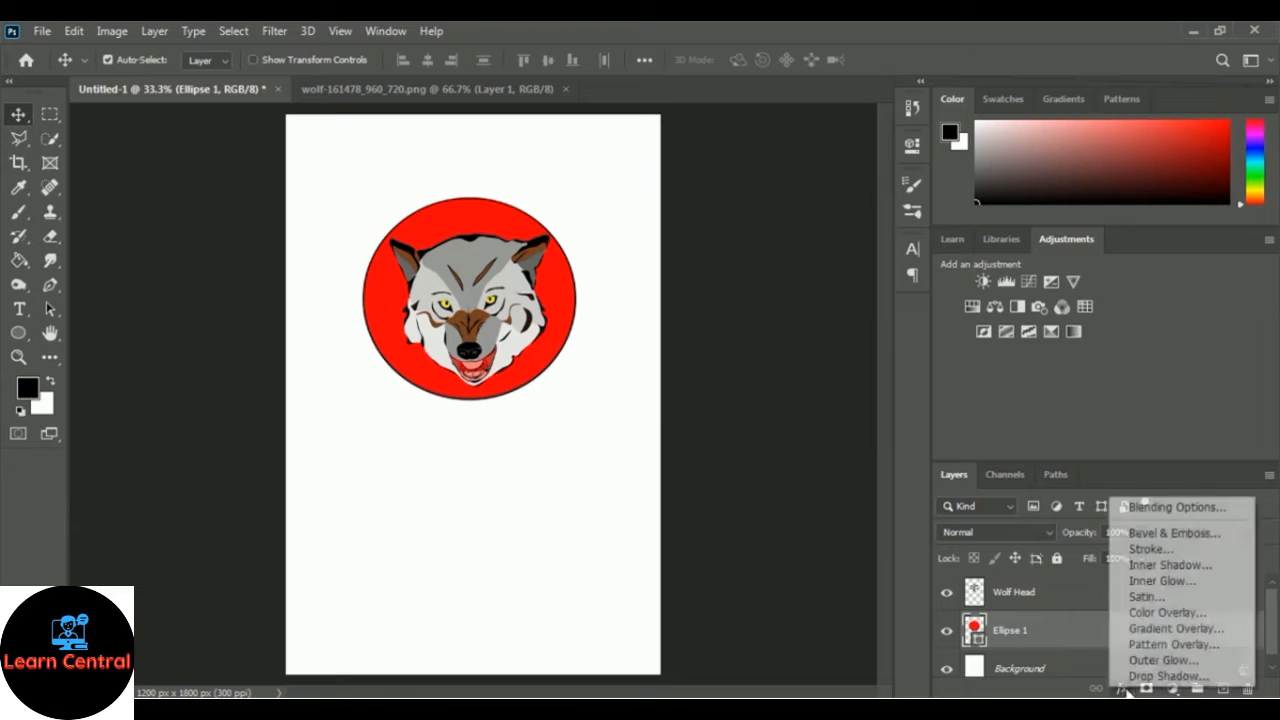
pyautogui.click(1181, 550)
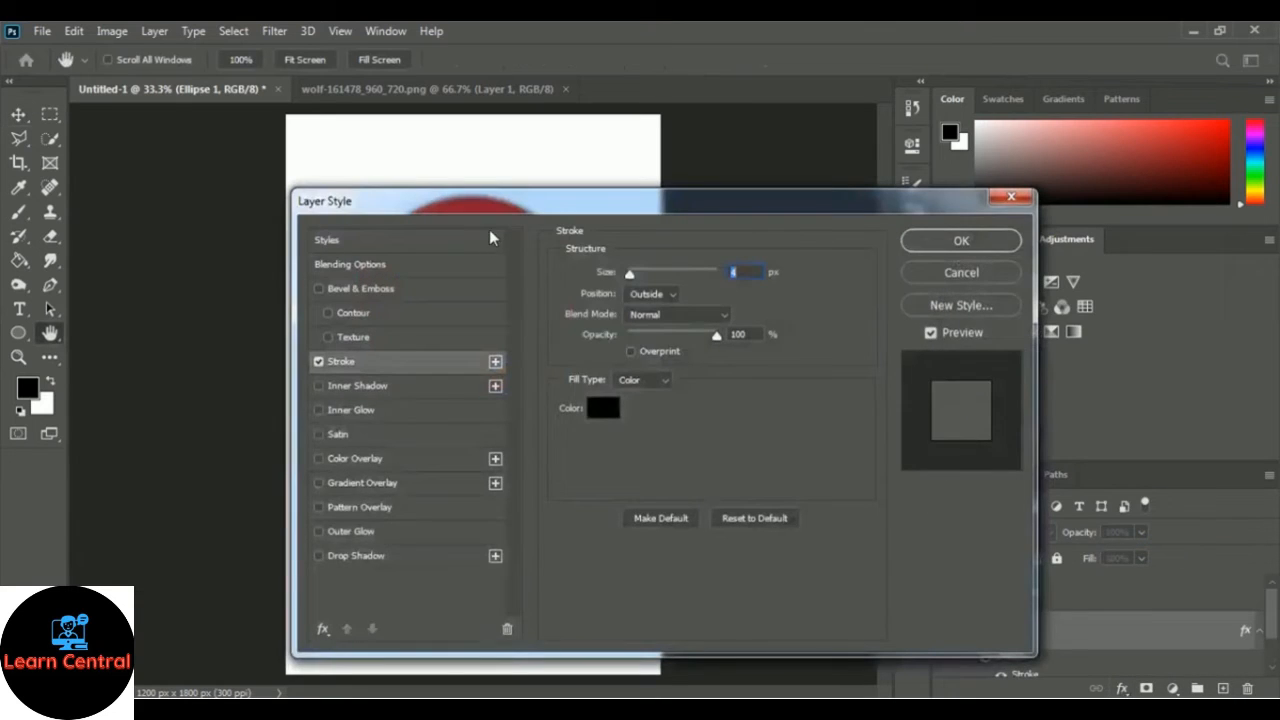
pyautogui.moveTo(480, 207); pyautogui.dragTo(801, 112)
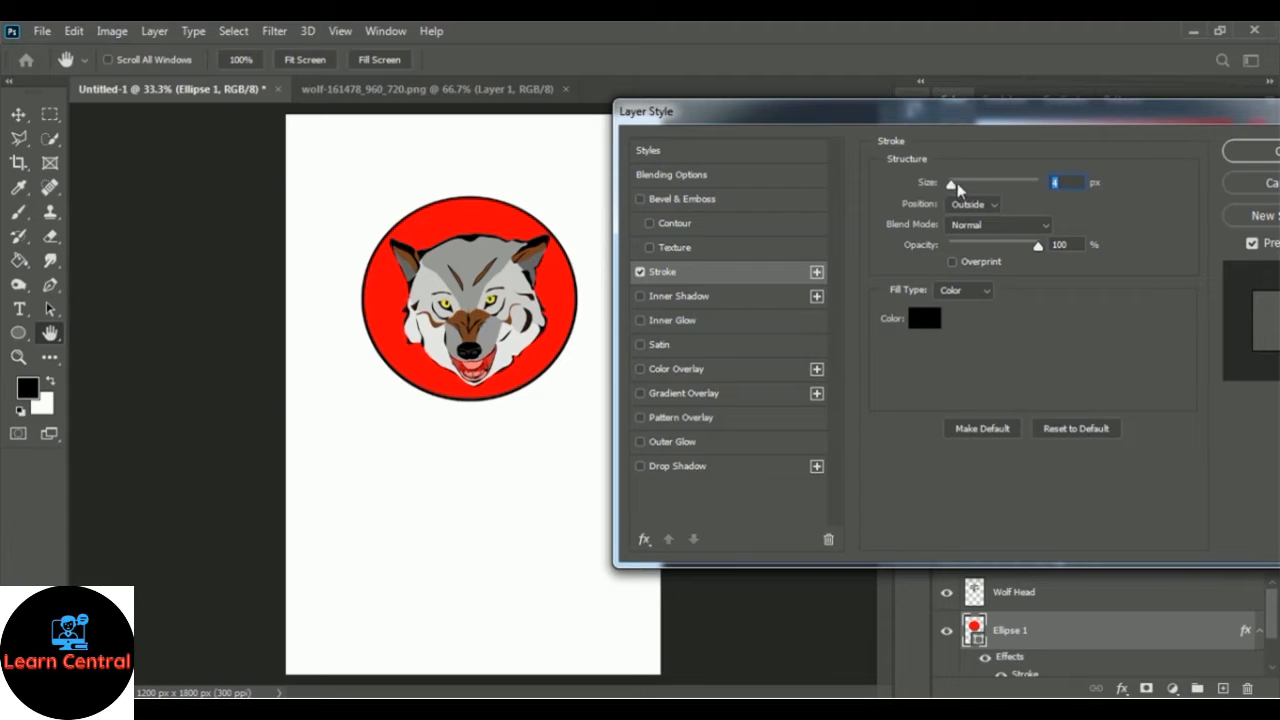
pyautogui.moveTo(953, 186); pyautogui.dragTo(965, 188)
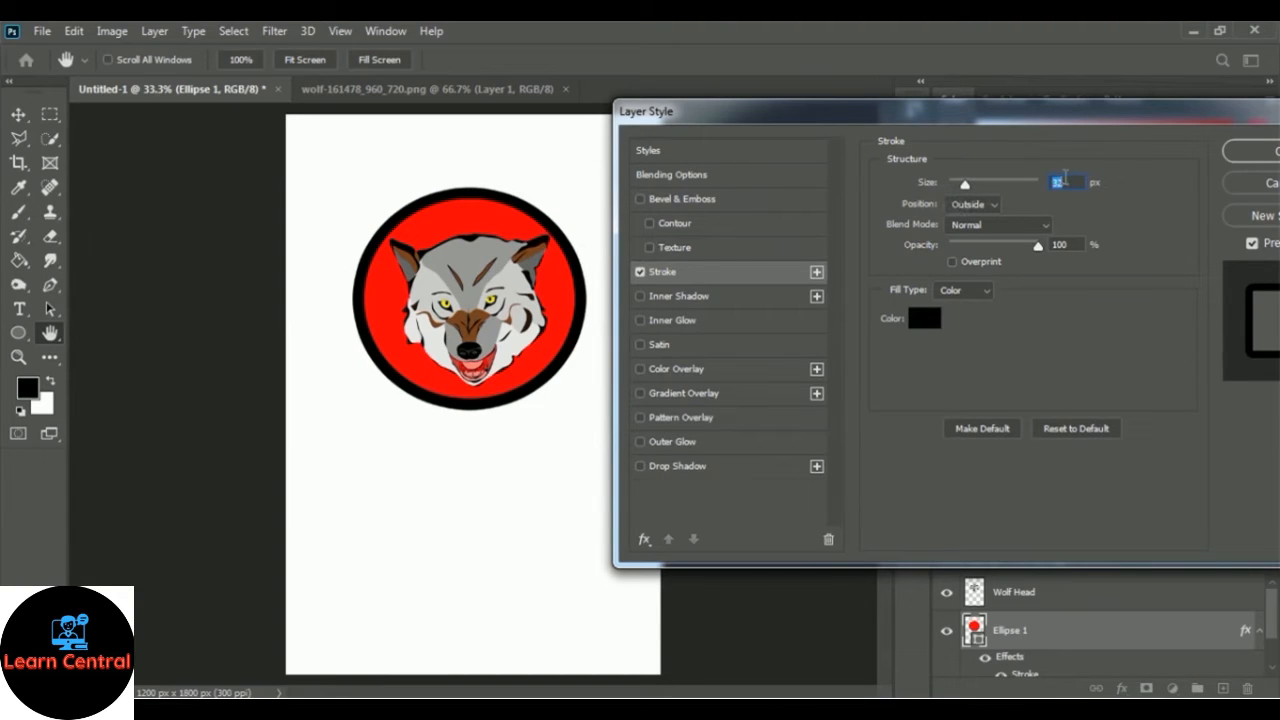
pyautogui.click(1067, 182)
pyautogui.press('BackSpace')
pyautogui.write('5')
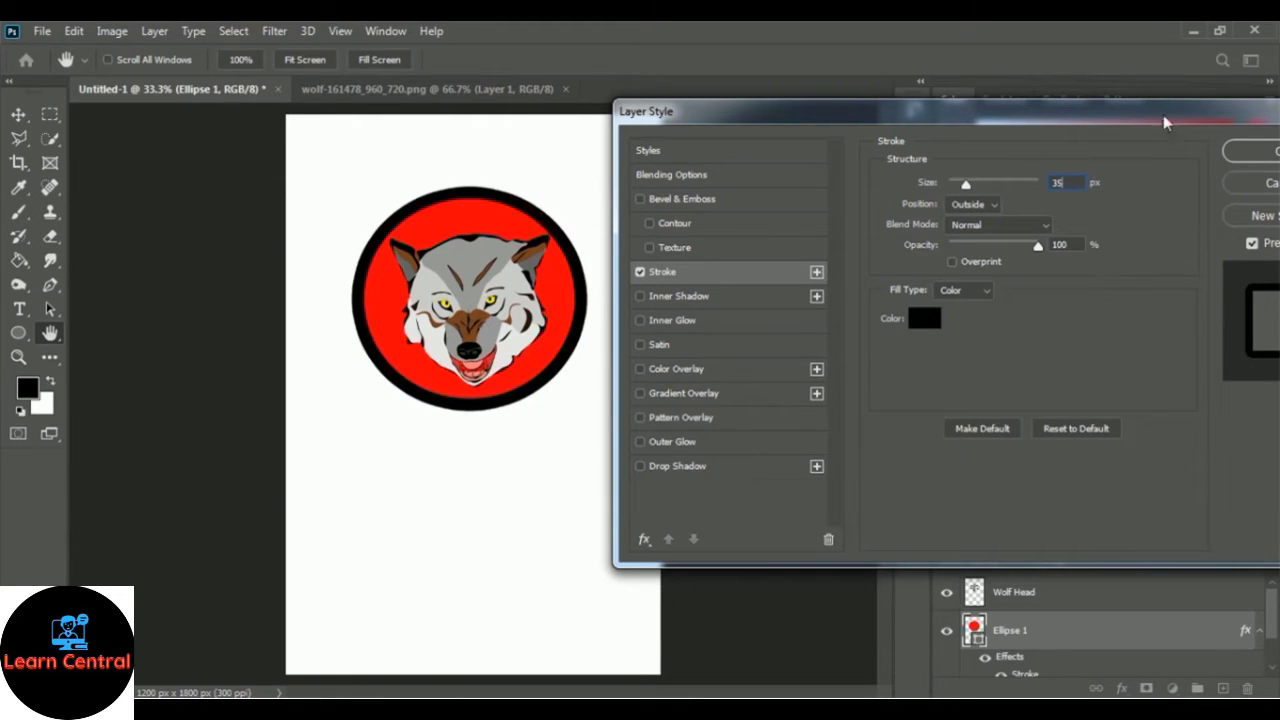
pyautogui.moveTo(1165, 114); pyautogui.dragTo(1012, 121)
pyautogui.click(1144, 160)
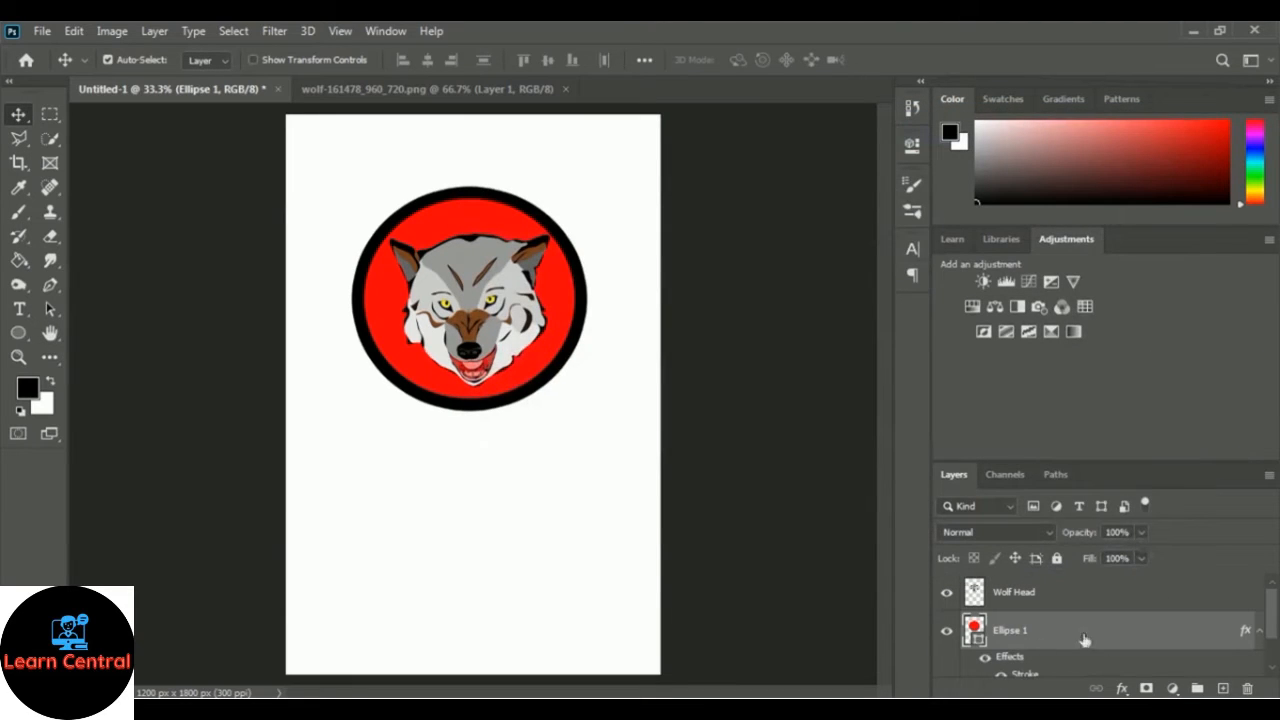
# Step: Convert the Ellipse 1 layer to a smart object and rename it Red Circle
pyautogui.rightClick(1008, 638)
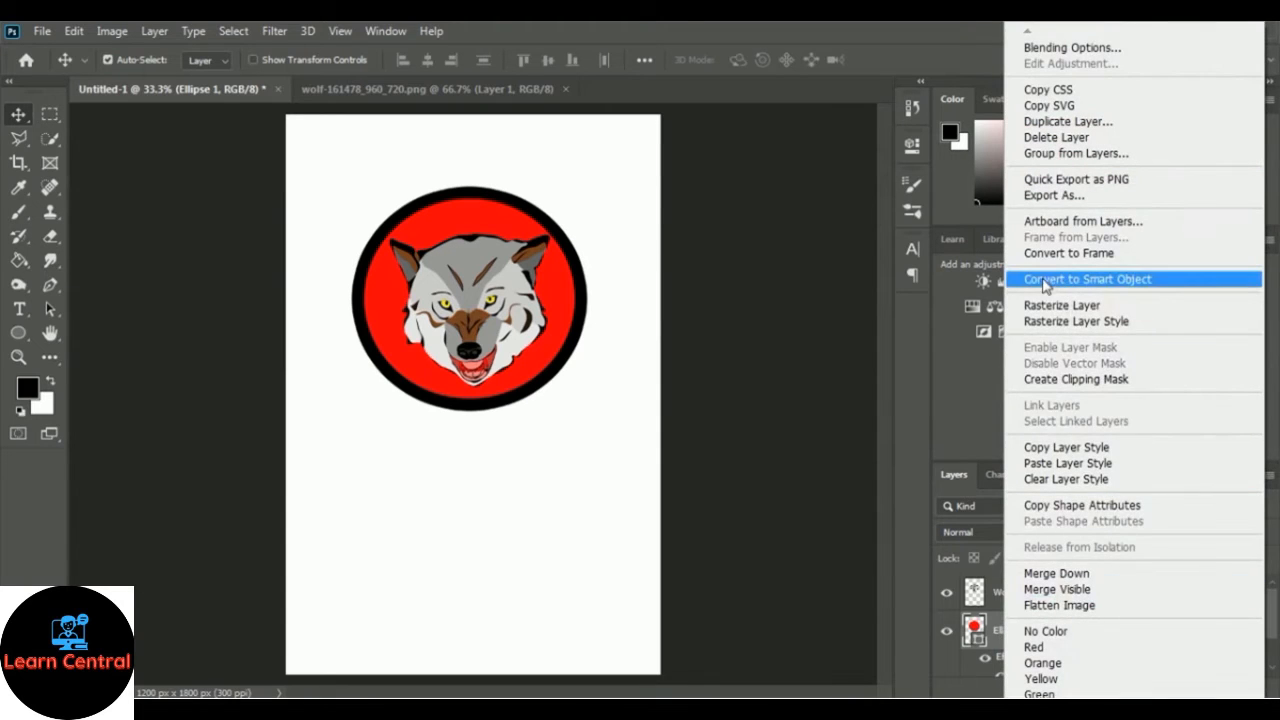
pyautogui.click(1164, 280)
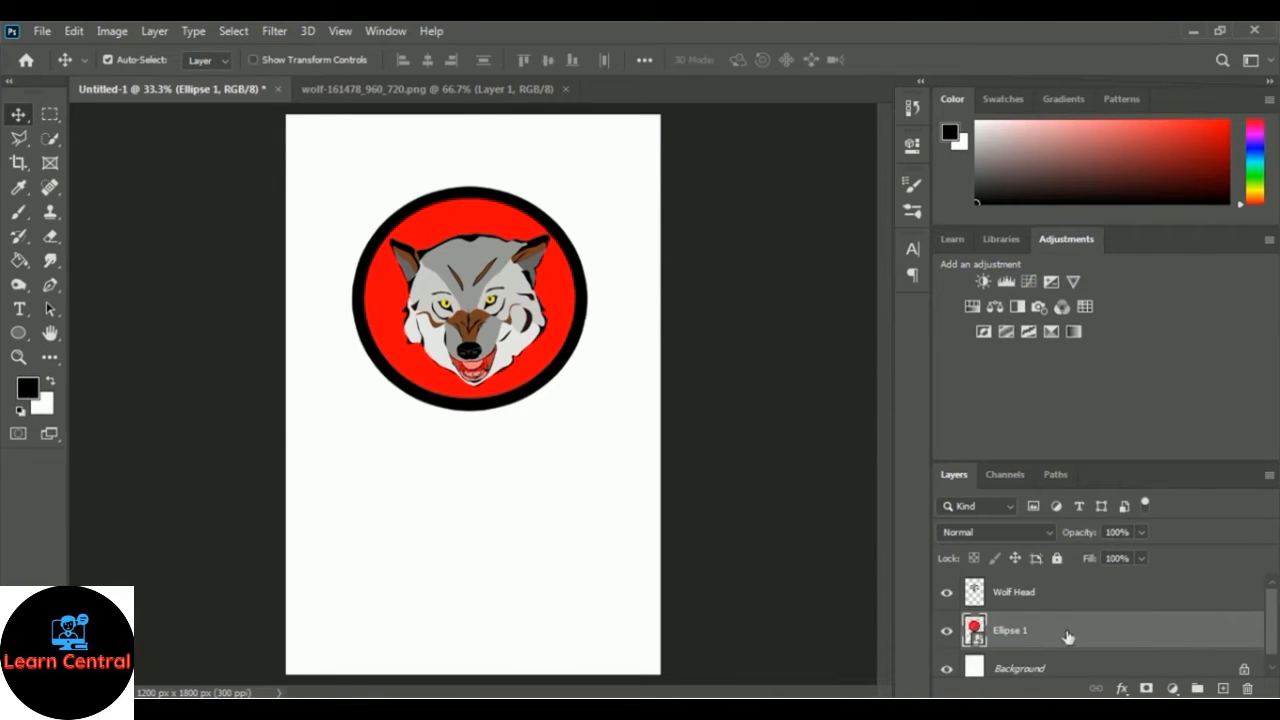
pyautogui.doubleClick(1008, 631)
pyautogui.write('Red Circle')
pyautogui.press('Return')
pyautogui.press('m')
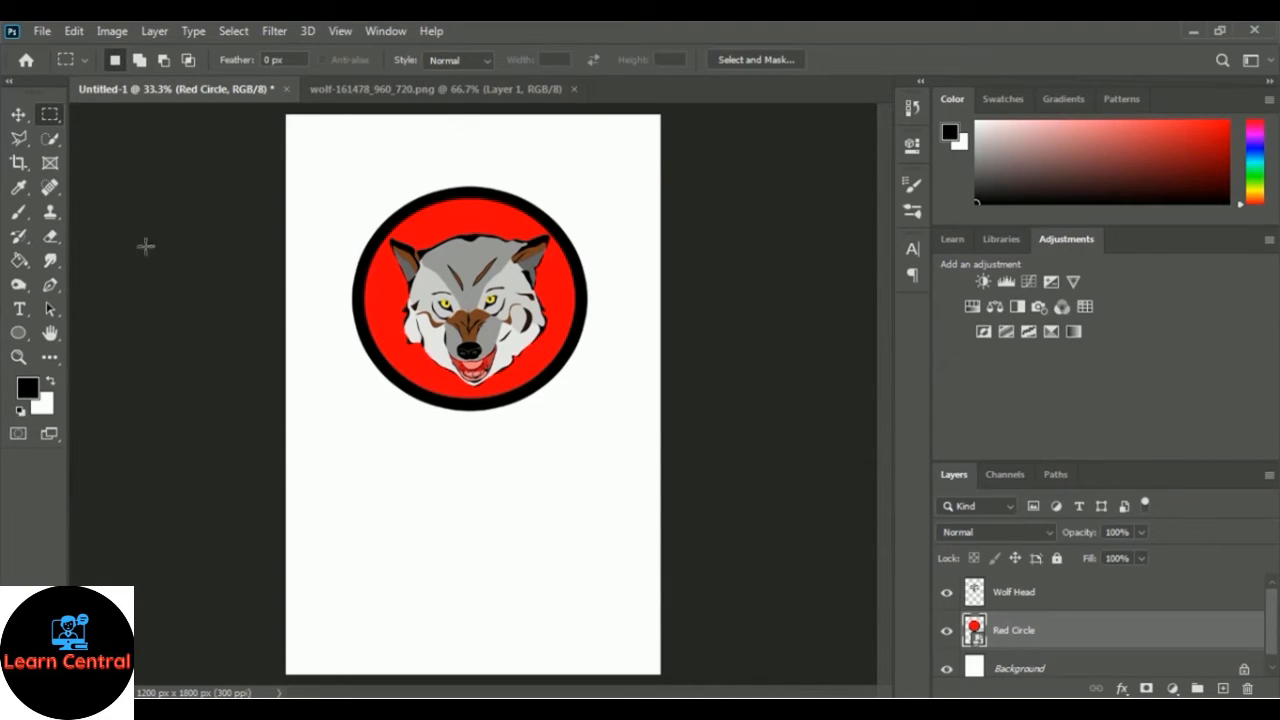
# Step: Add the text "She Wolf" above the red circle in the Boughies font at 30 pt
pyautogui.click(20, 312)
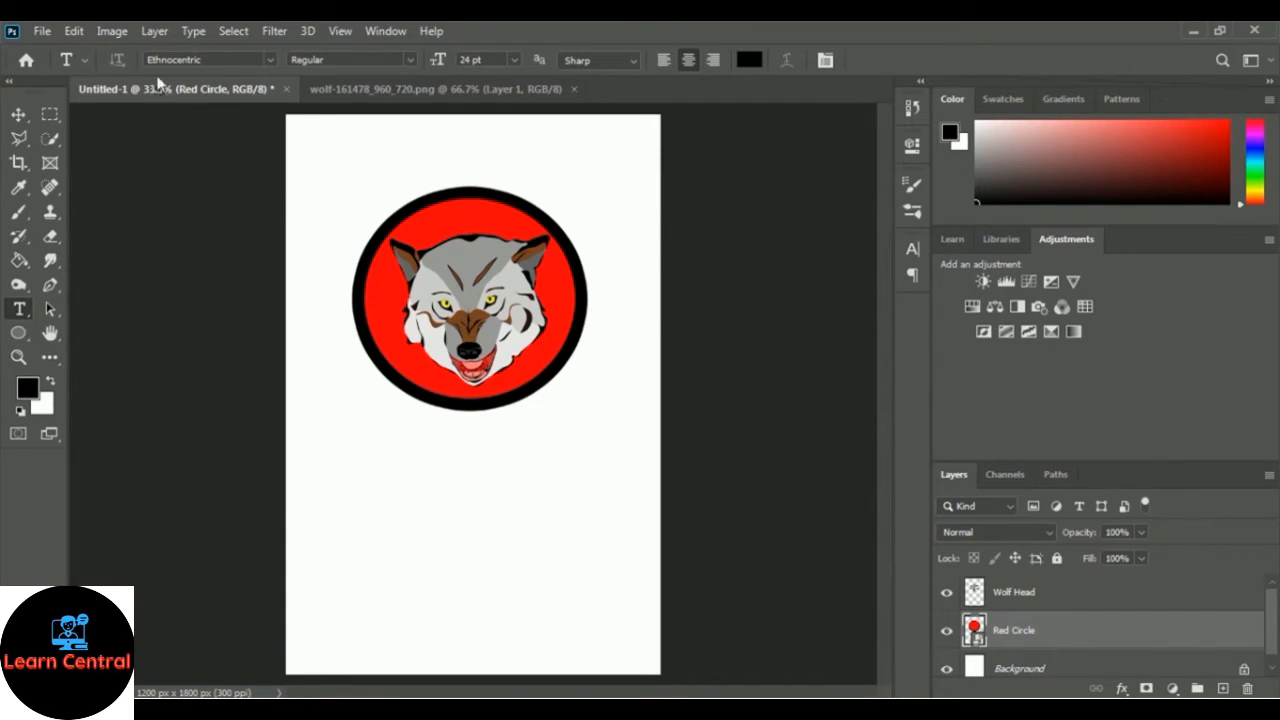
pyautogui.click(272, 60)
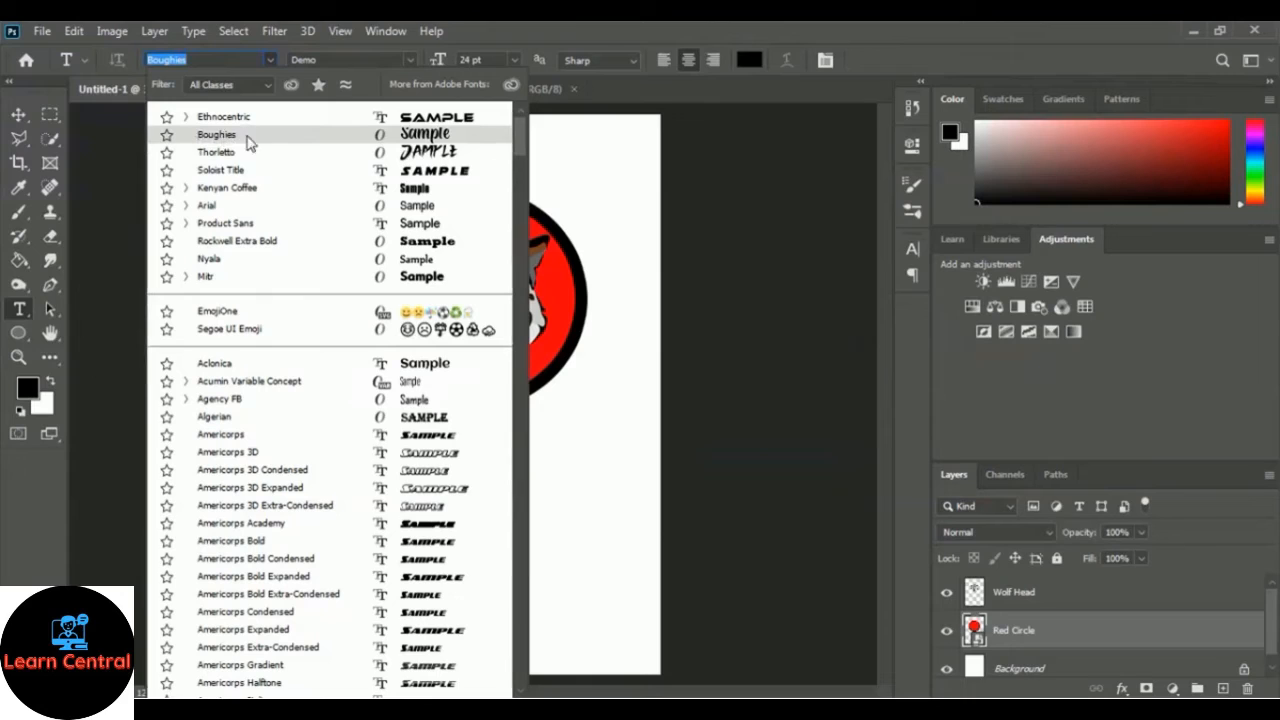
pyautogui.click(247, 139)
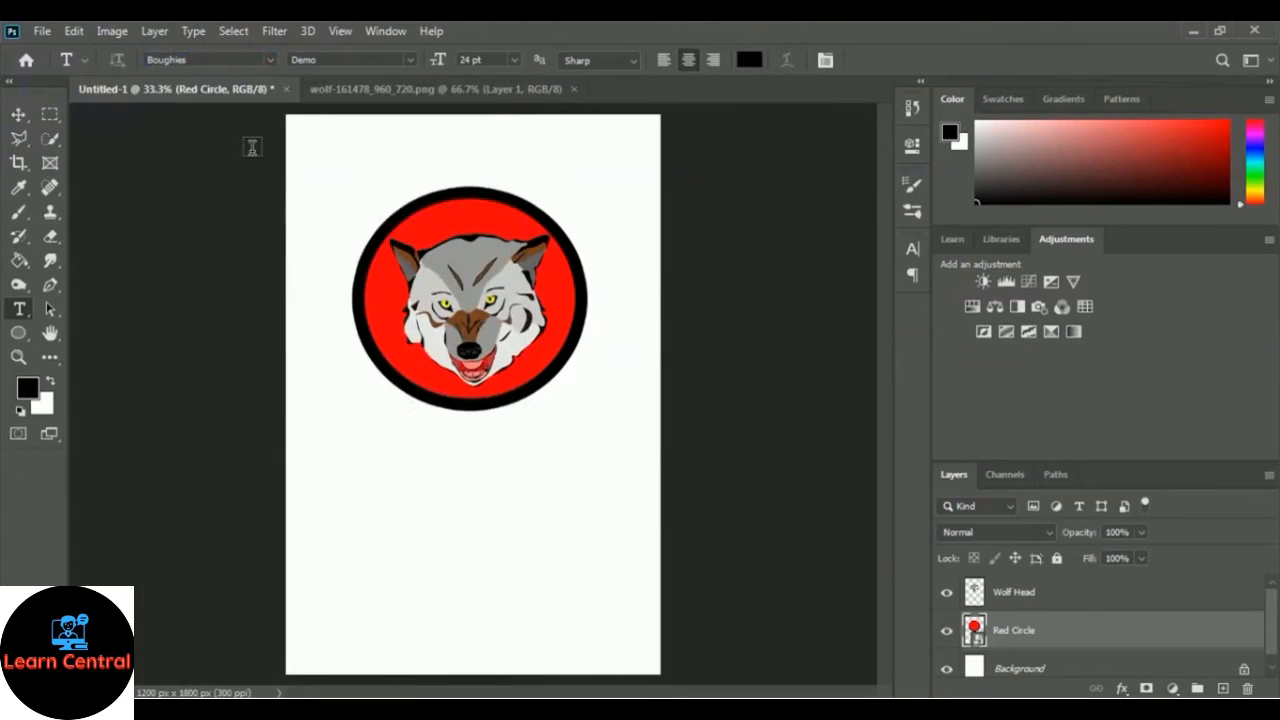
pyautogui.click(515, 59)
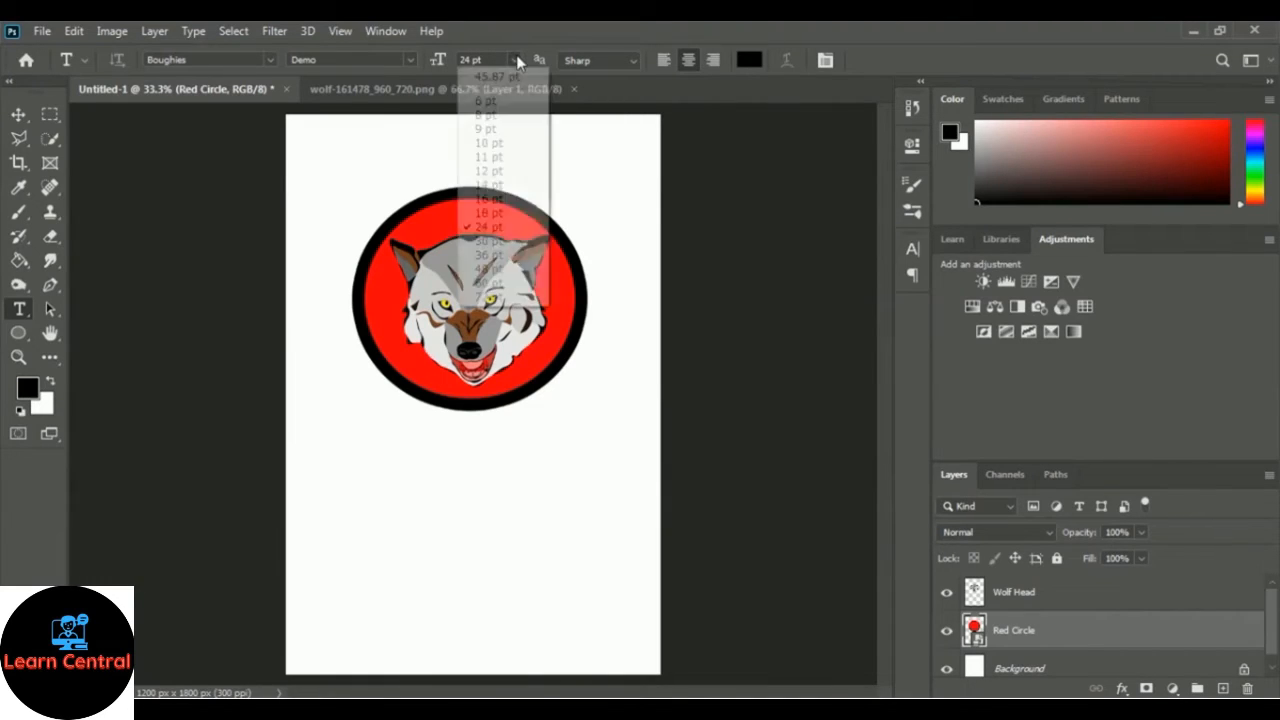
pyautogui.click(489, 242)
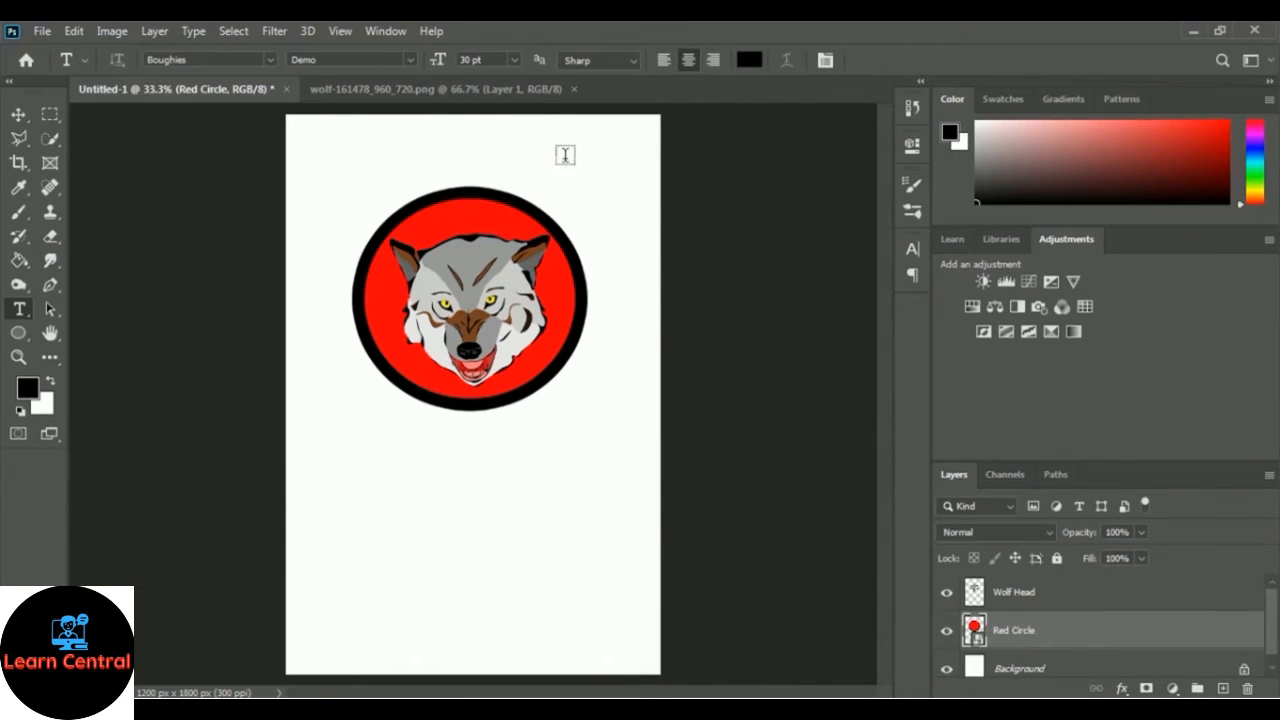
pyautogui.click(465, 163)
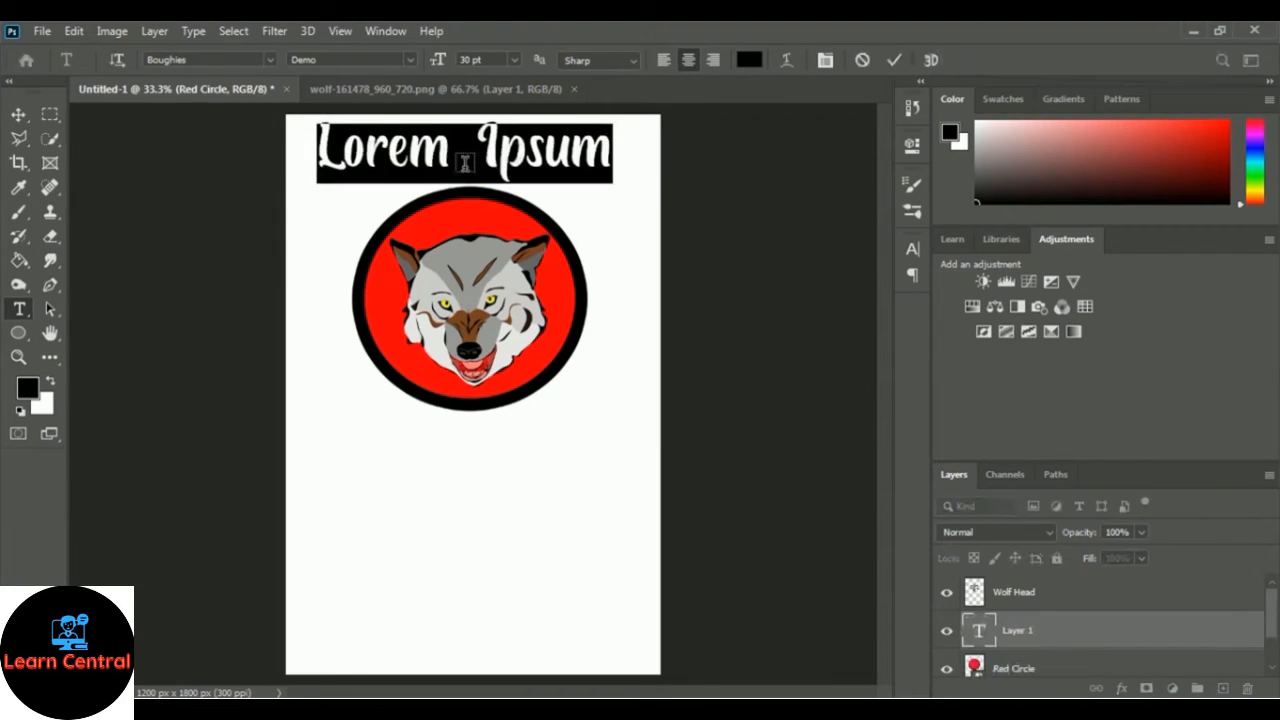
pyautogui.write('S')
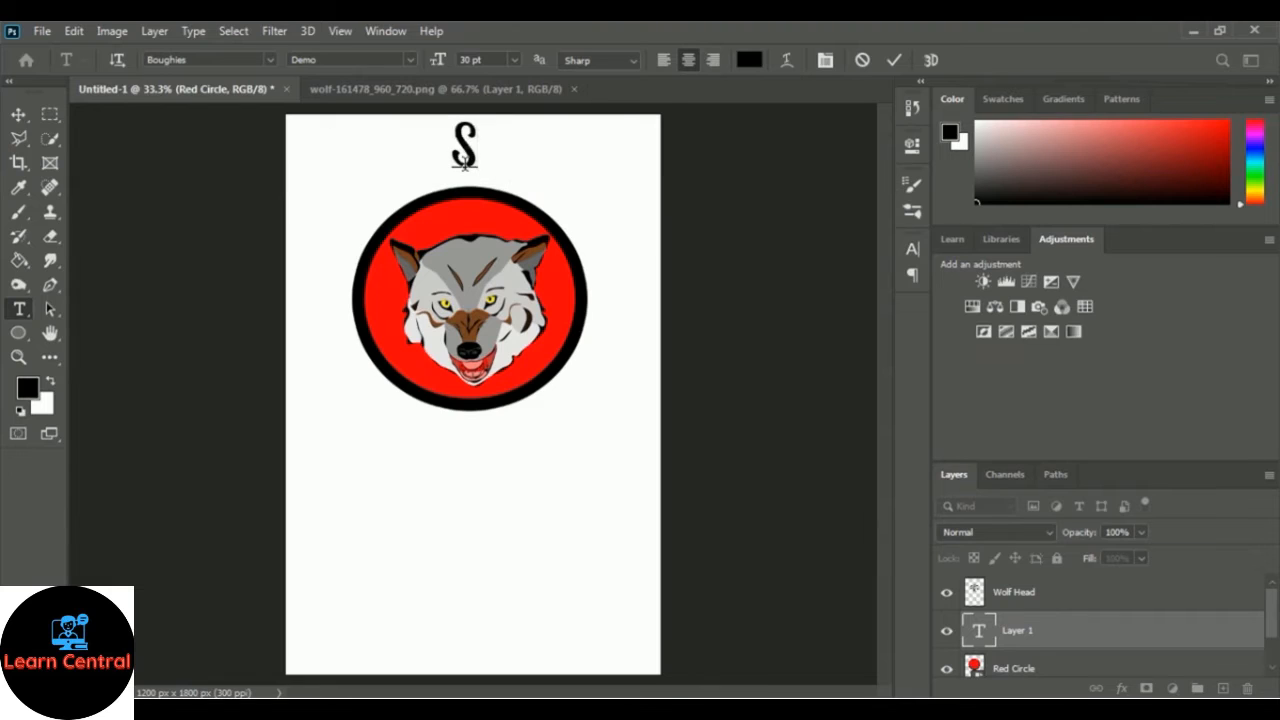
pyautogui.write('he ')
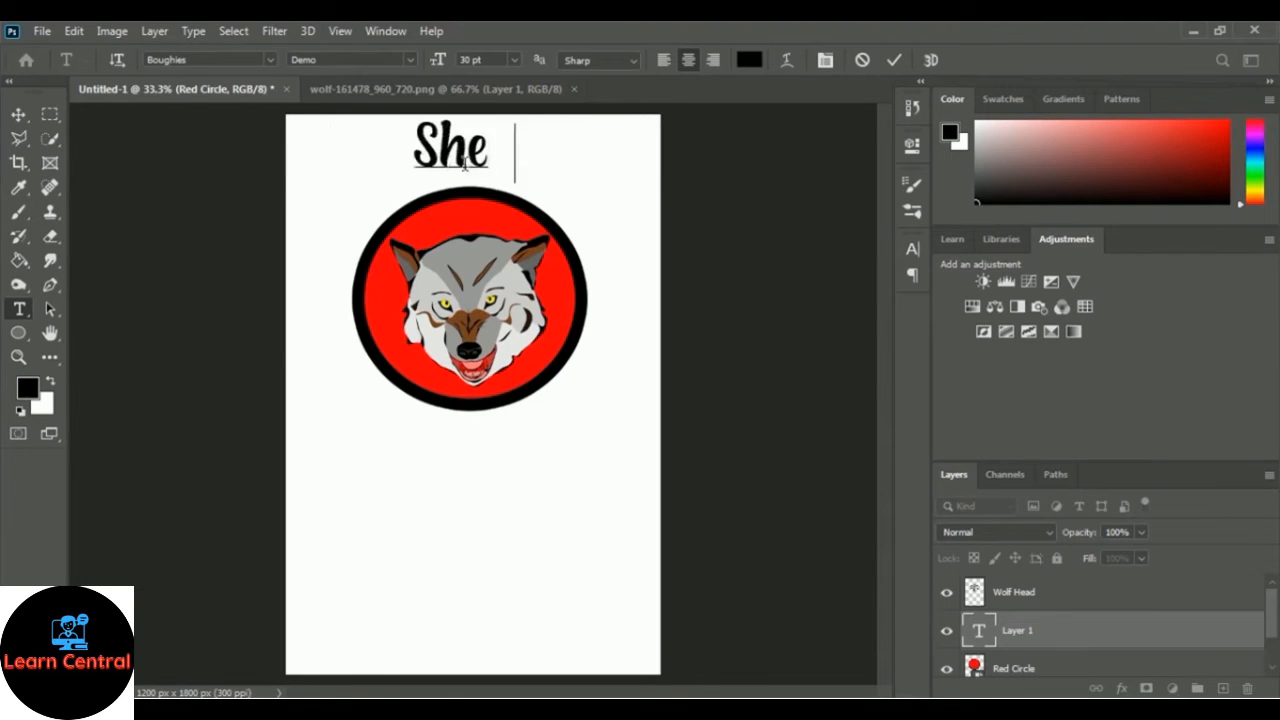
pyautogui.write('Wolf')
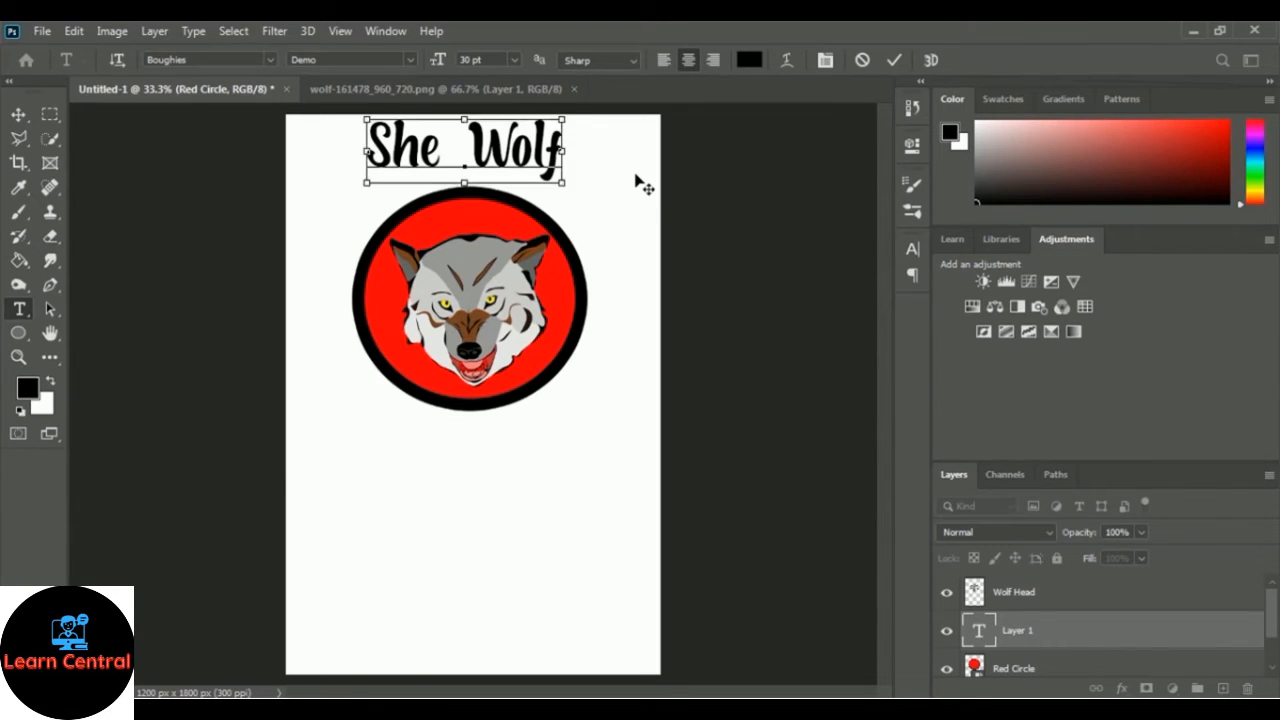
# Step: Warp the She Wolf text with a horizontal Arc style at +50% bend and commit the text
pyautogui.hotkey('ctrl', 'a')
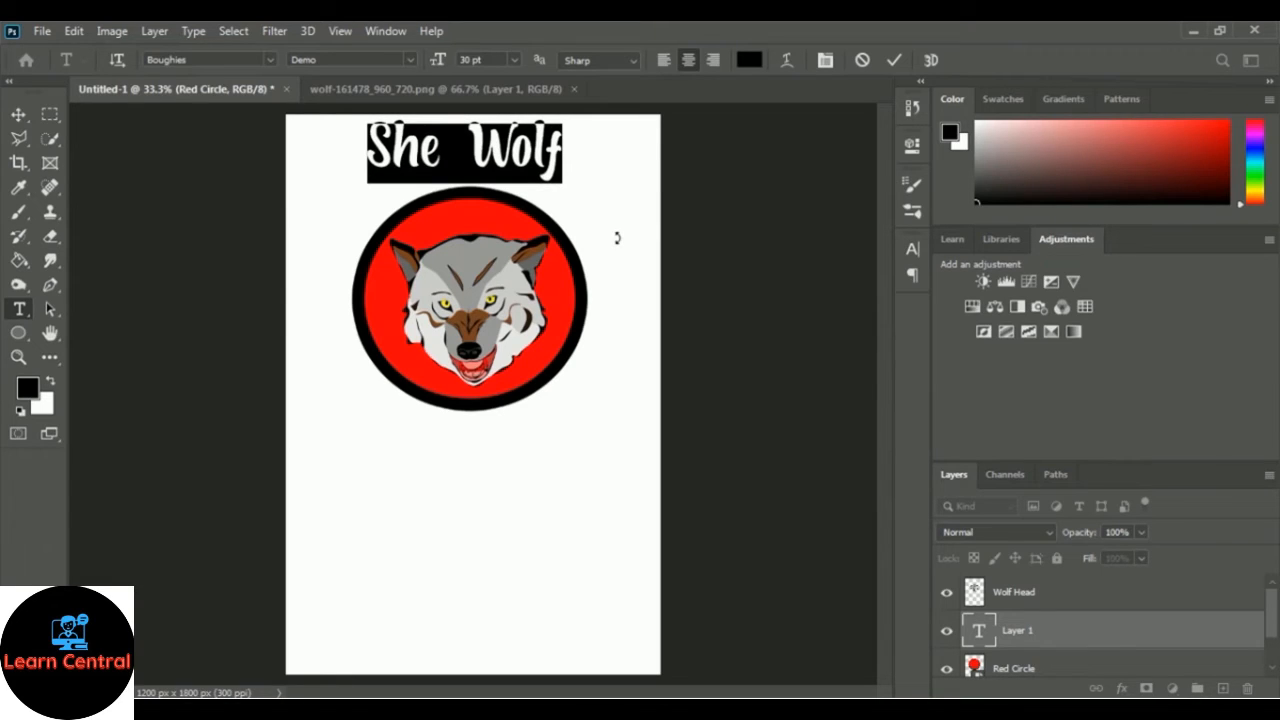
pyautogui.click(786, 60)
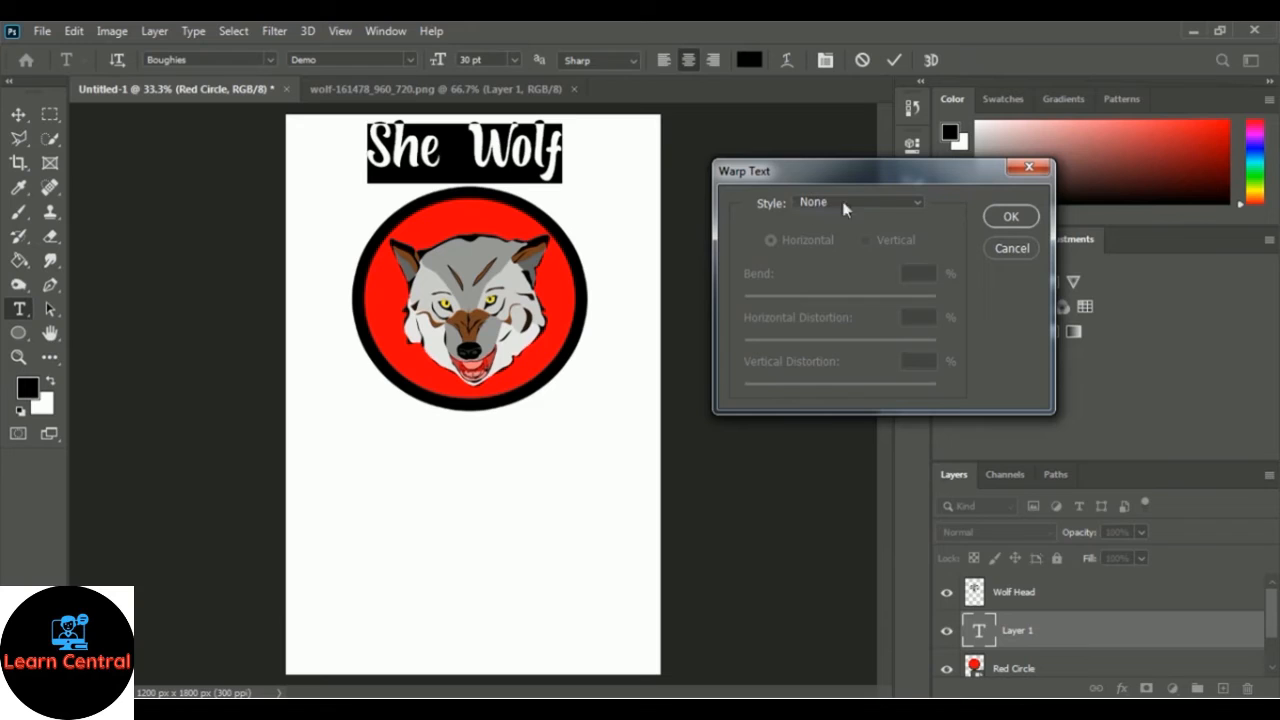
pyautogui.click(881, 204)
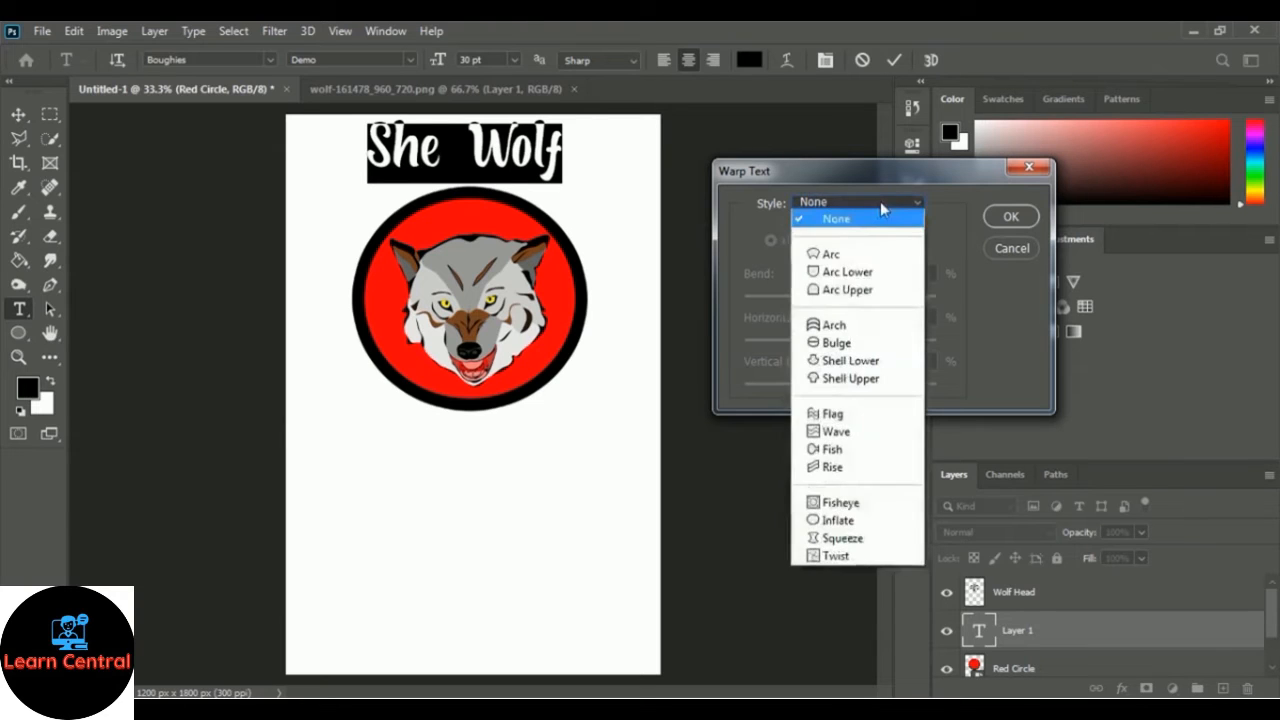
pyautogui.click(868, 256)
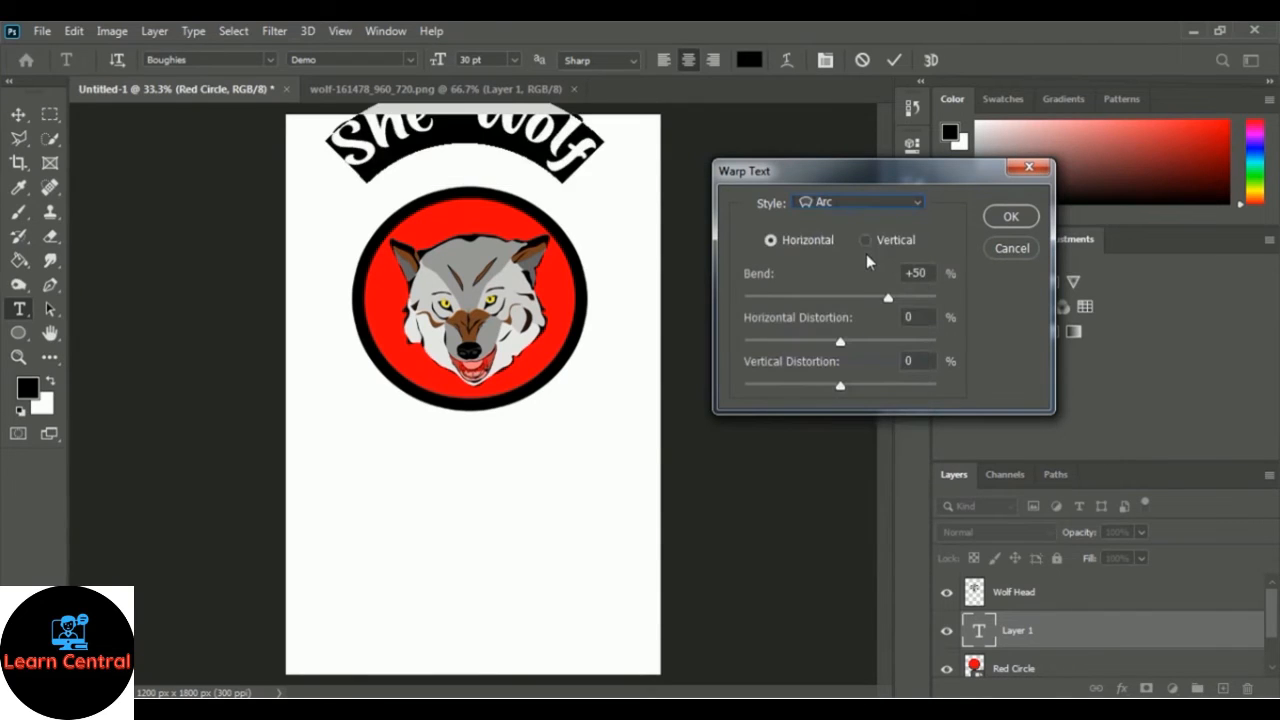
pyautogui.click(1011, 218)
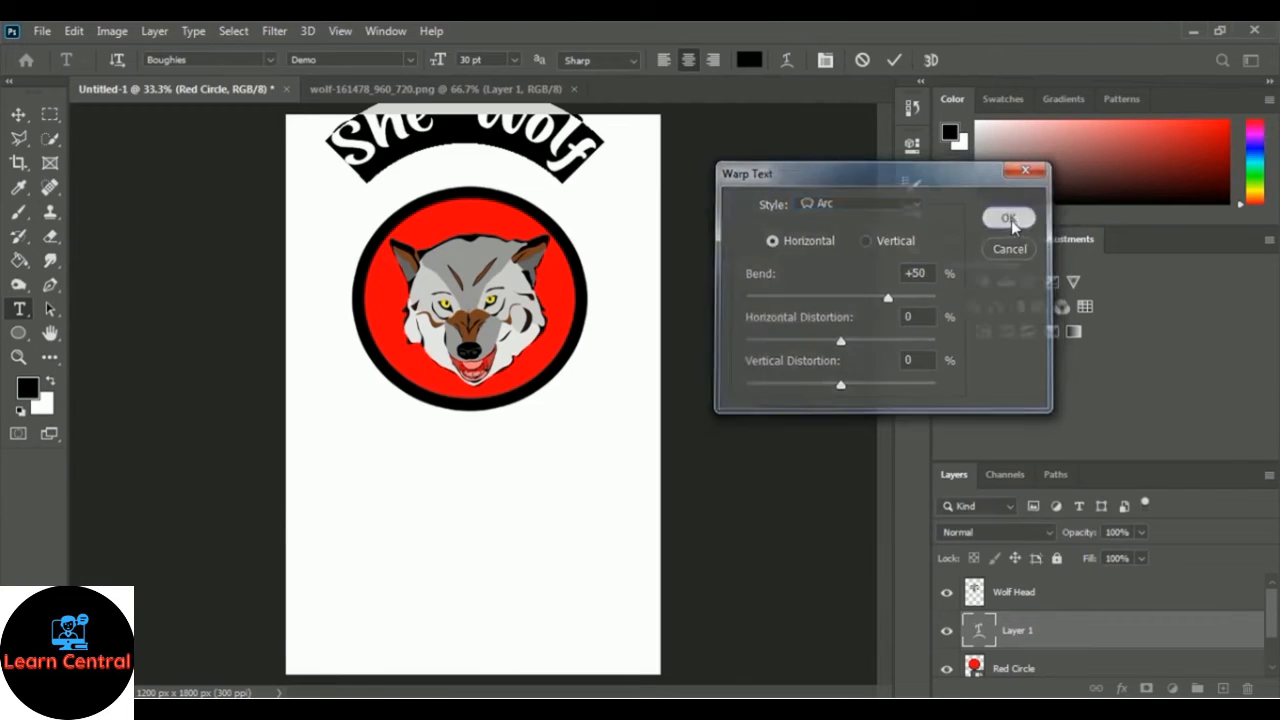
pyautogui.click(892, 59)
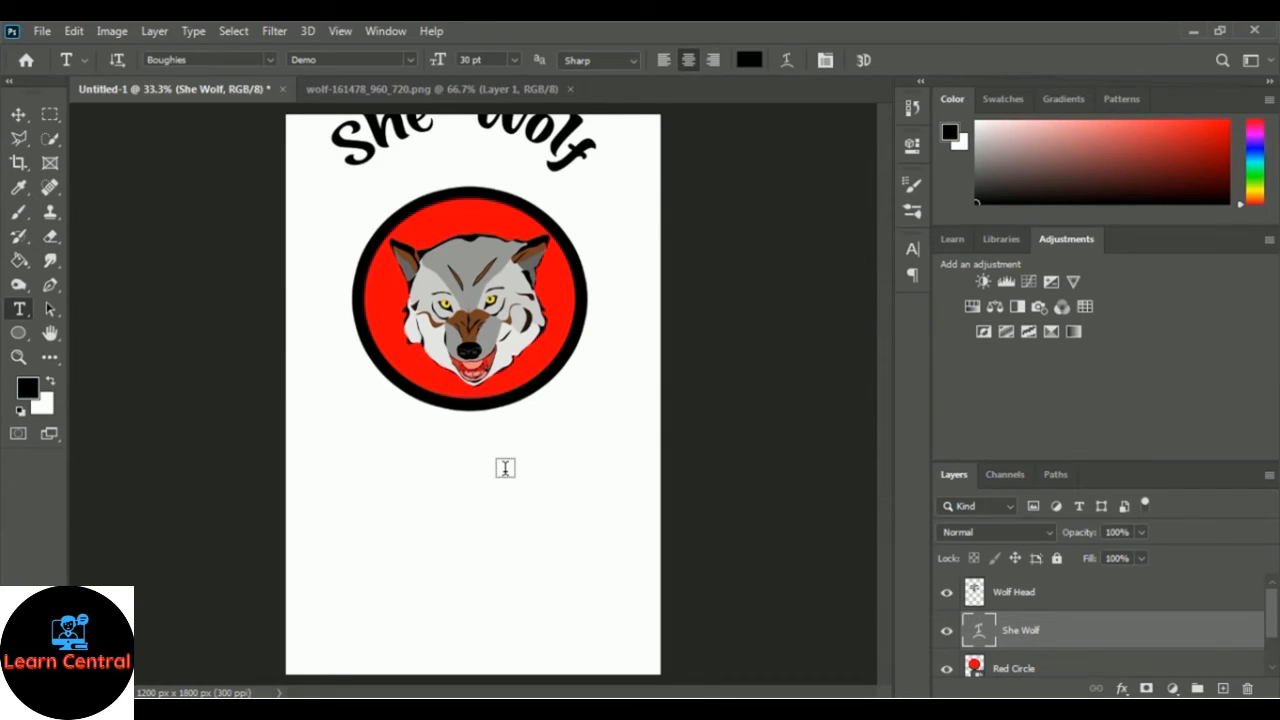
# Step: Move the arched She Wolf text down along the circle's upper edge, centre it at X 600 px and scale its height to about 90%
pyautogui.hotkey('ctrl', 't')
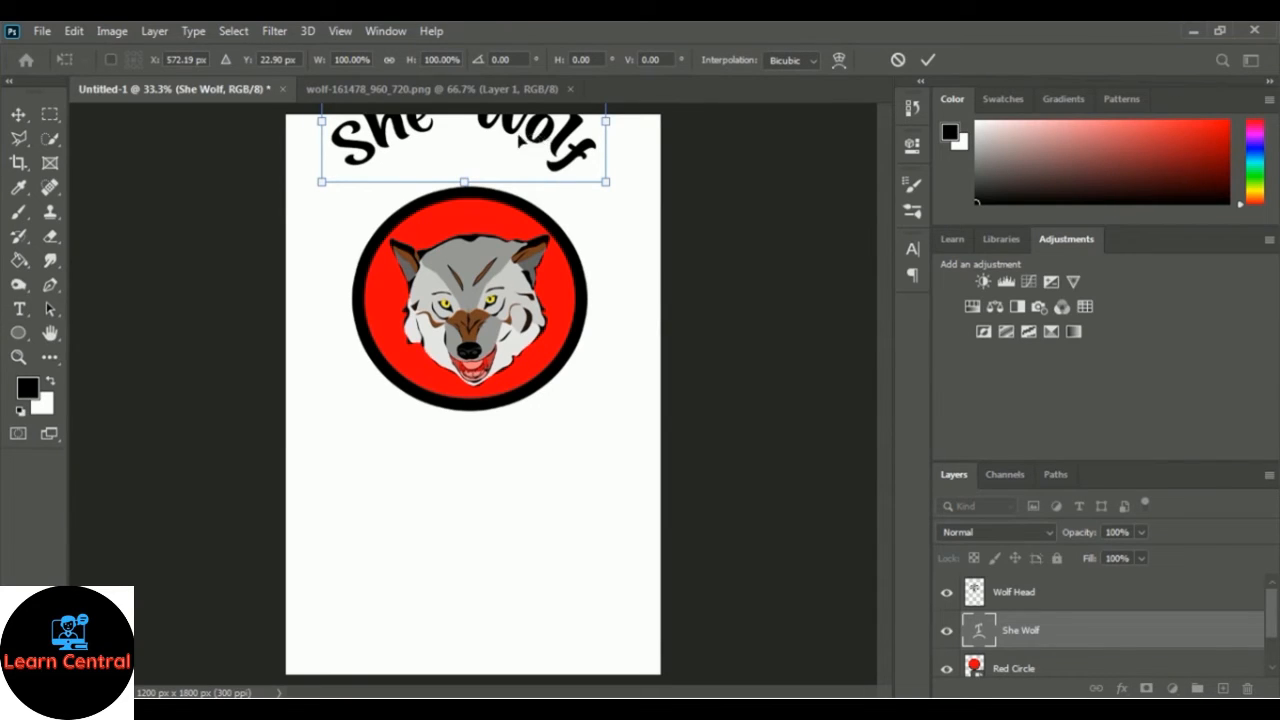
pyautogui.moveTo(519, 137); pyautogui.dragTo(530, 180)
pyautogui.moveTo(473, 110); pyautogui.dragTo(473, 123)
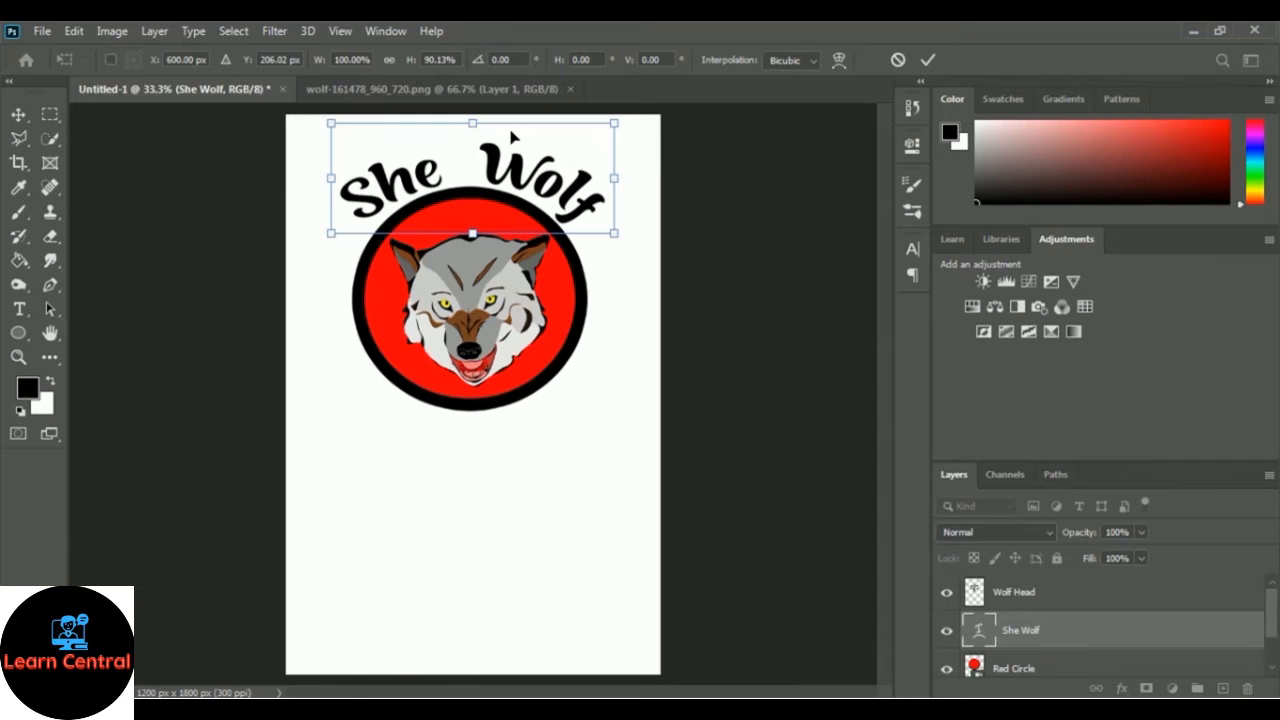
pyautogui.press('Return')
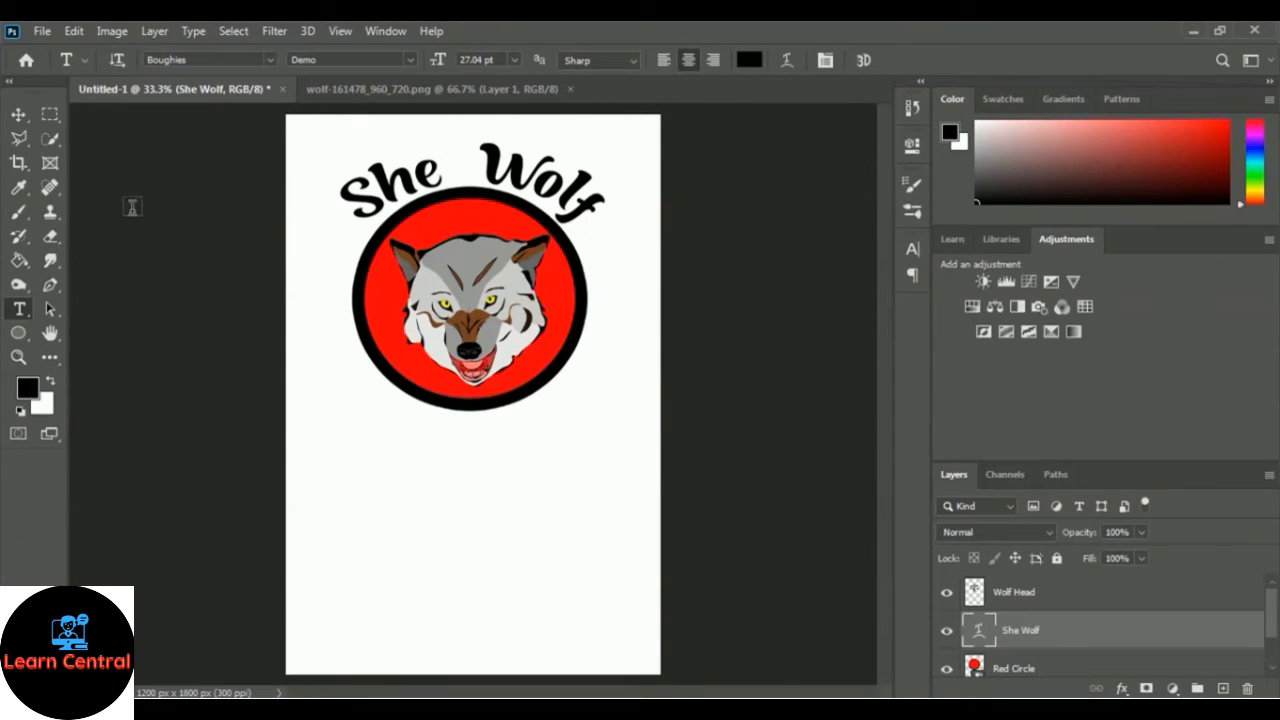
# Step: Open the mockup file OJYV111 from the Mockup subfolder inside 05 T Shirt Design's Mockup folder
pyautogui.click(44, 32)
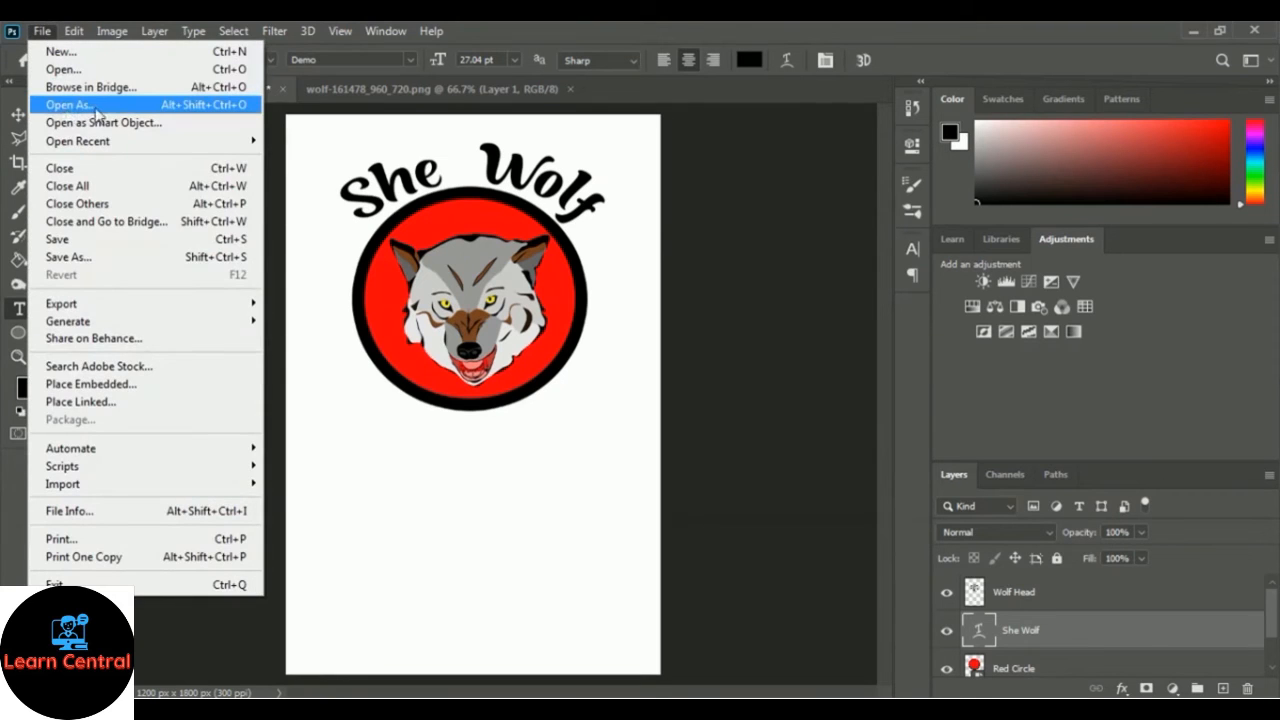
pyautogui.click(93, 72)
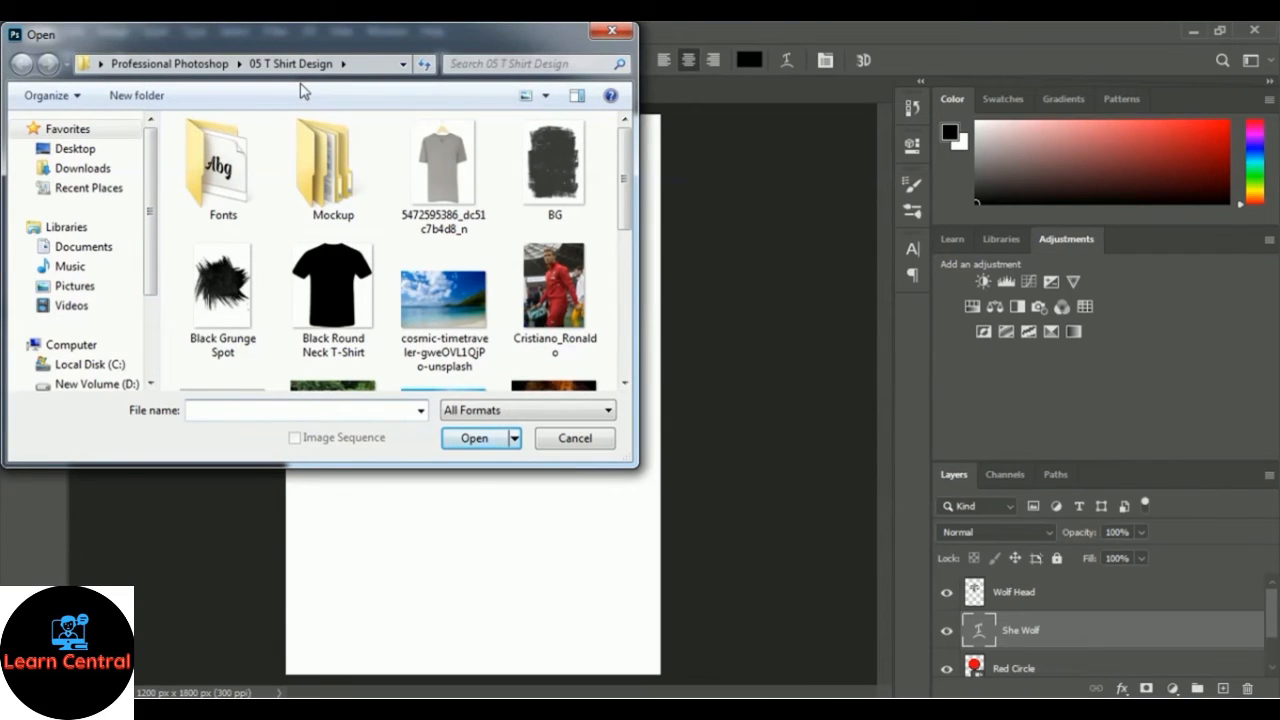
pyautogui.click(313, 205)
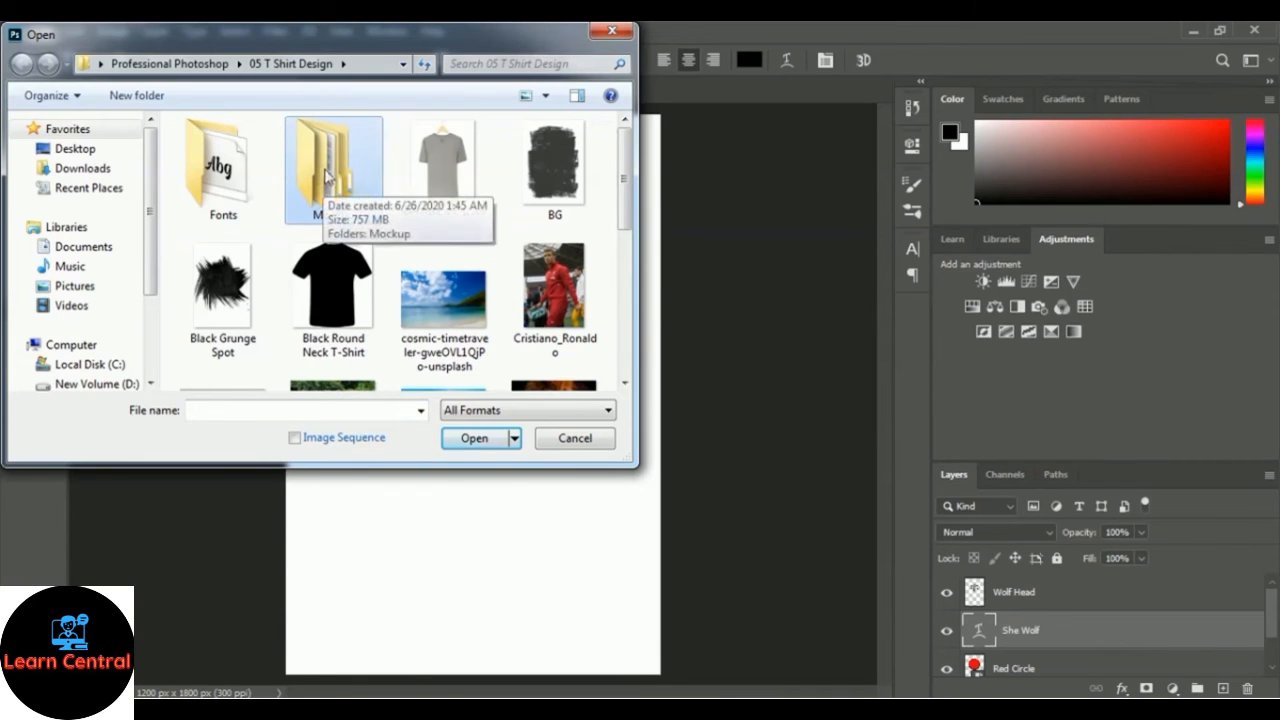
pyautogui.doubleClick(324, 177)
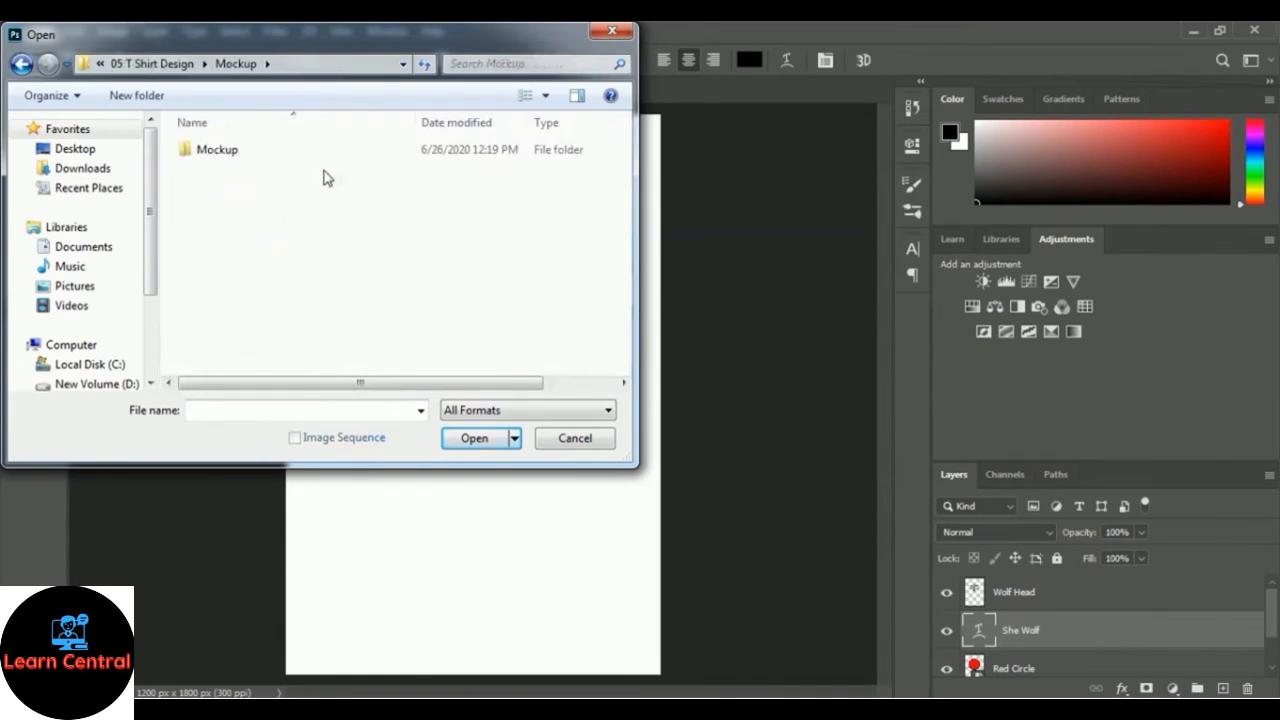
pyautogui.doubleClick(216, 153)
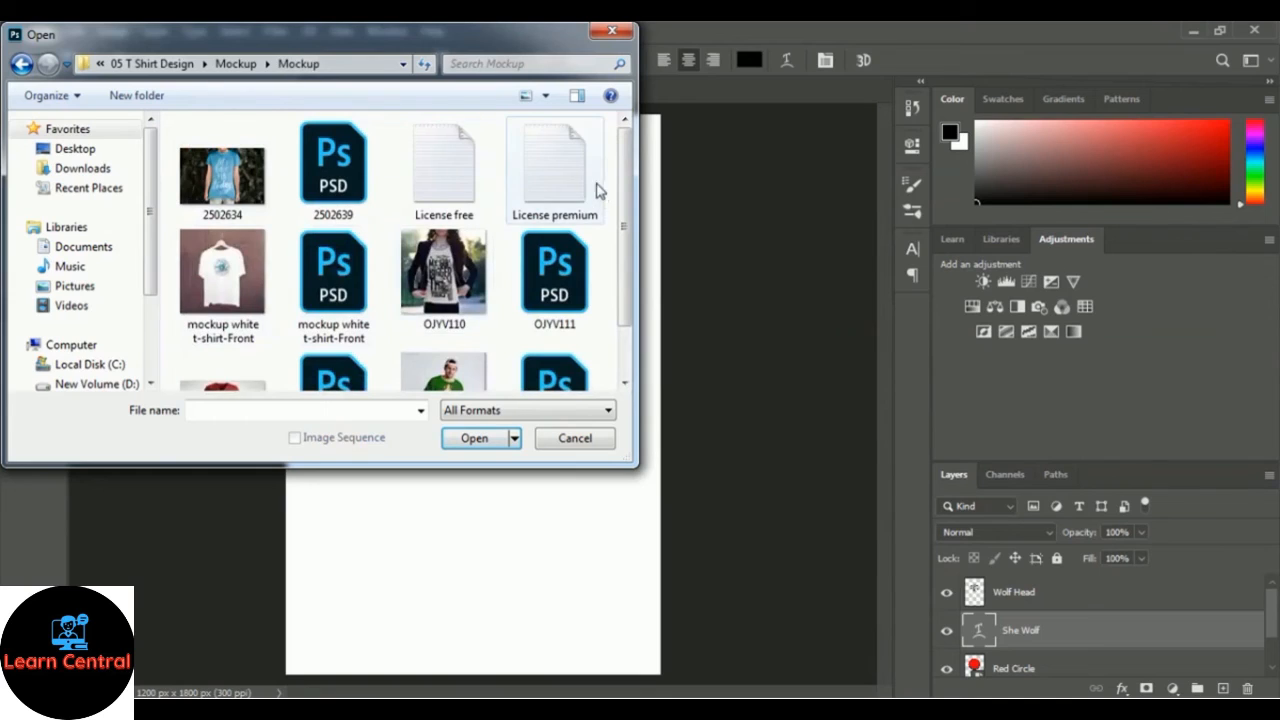
pyautogui.click(555, 293)
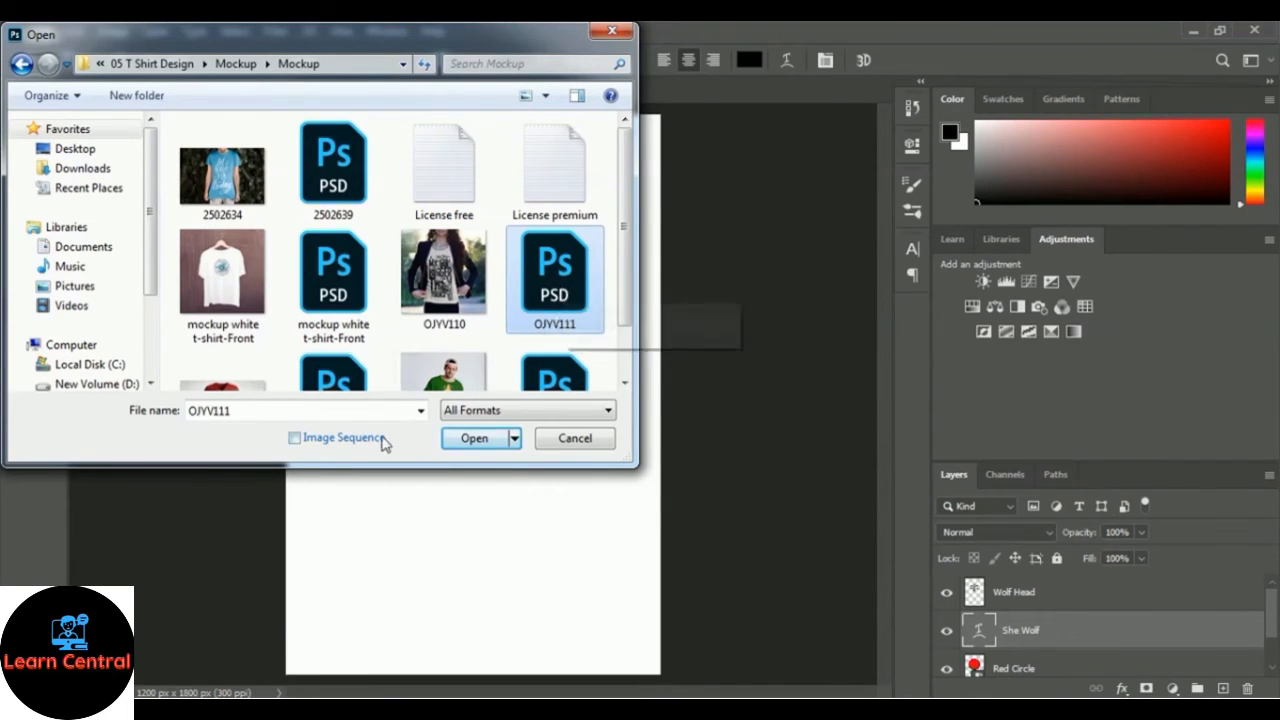
pyautogui.click(470, 440)
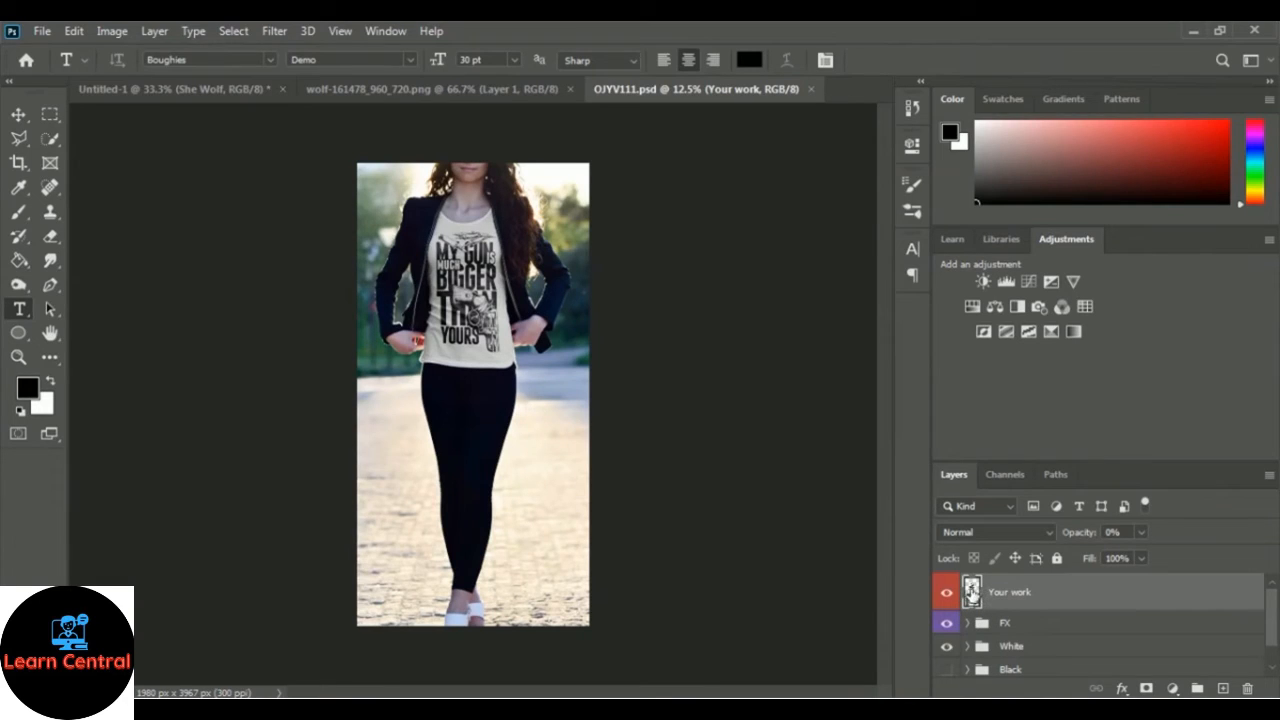
# Step: Open the contents of the Your work smart object and hide its sample slogan artwork layer
pyautogui.doubleClick(970, 592)
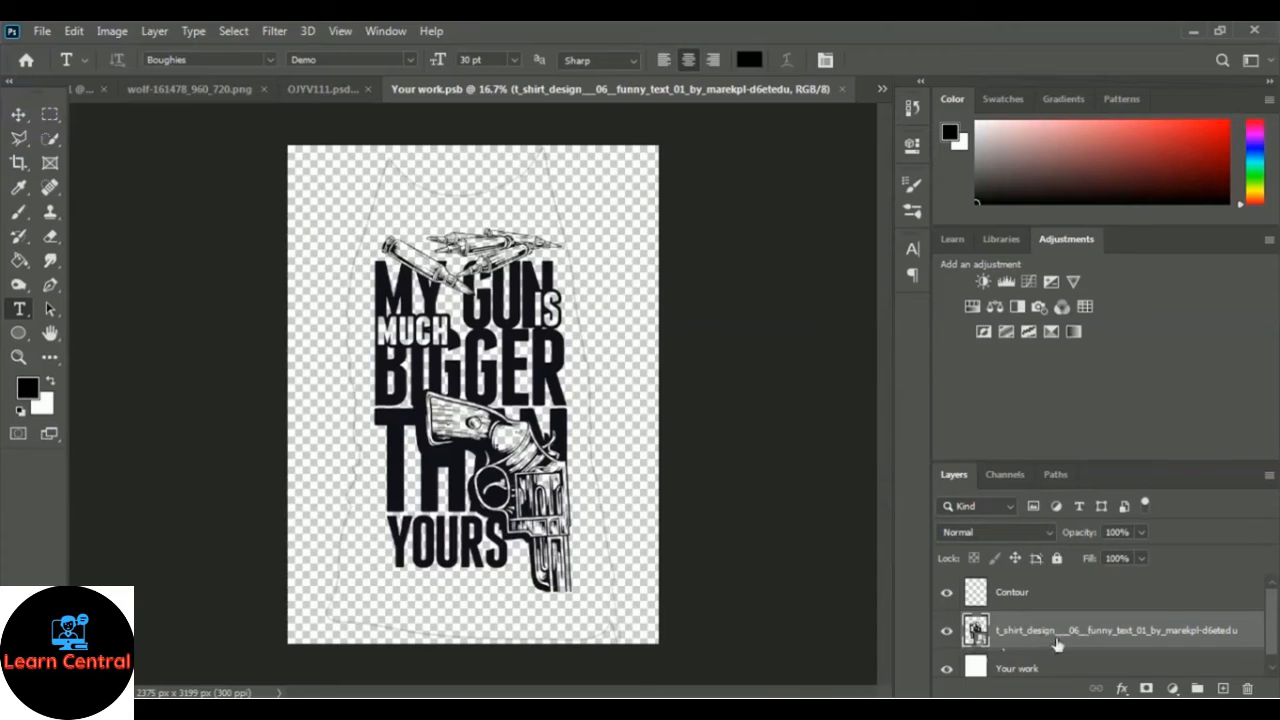
pyautogui.click(946, 634)
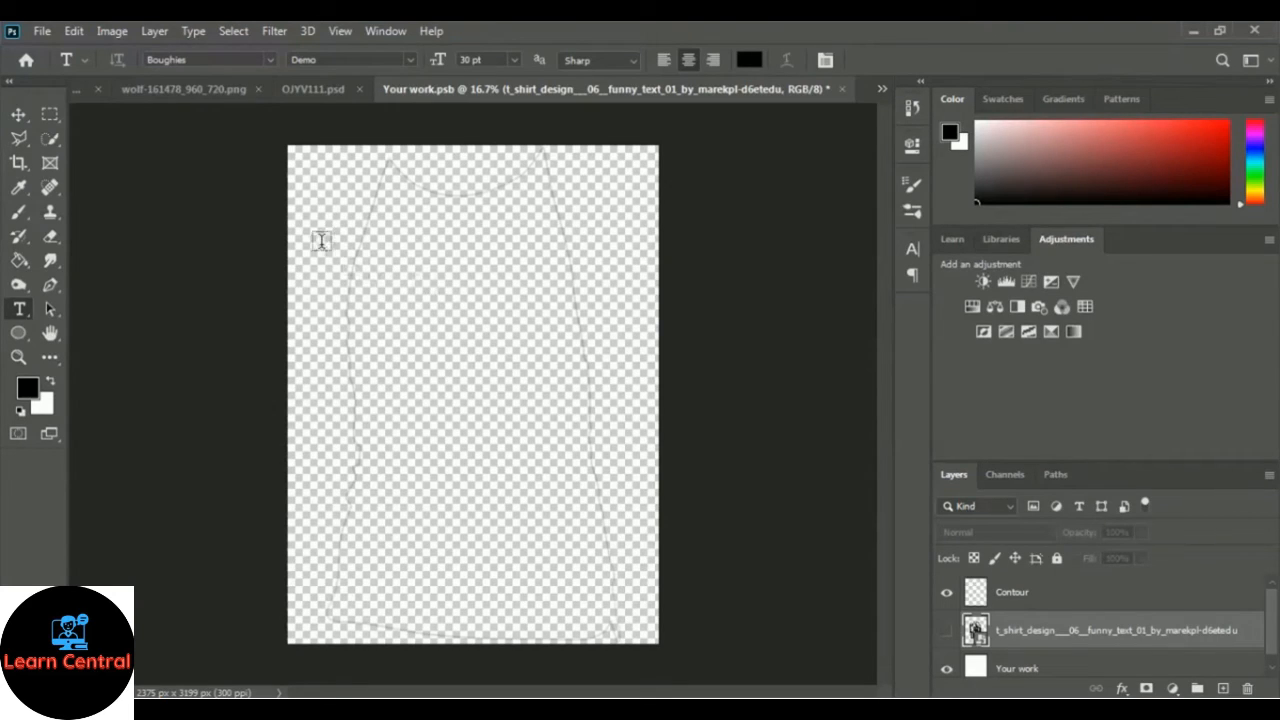
# Step: Close the wolf-161478_960_720.png document and return to the She Wolf design in Untitled-1
pyautogui.click(180, 94)
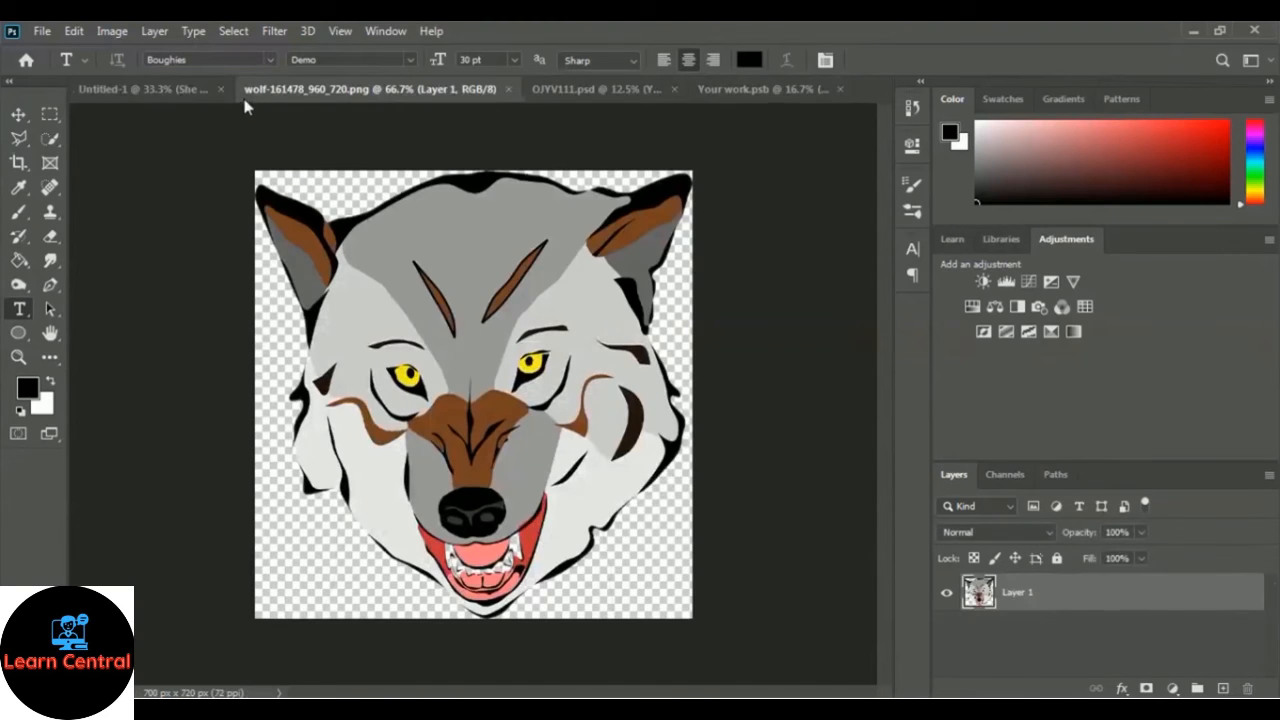
pyautogui.click(504, 90)
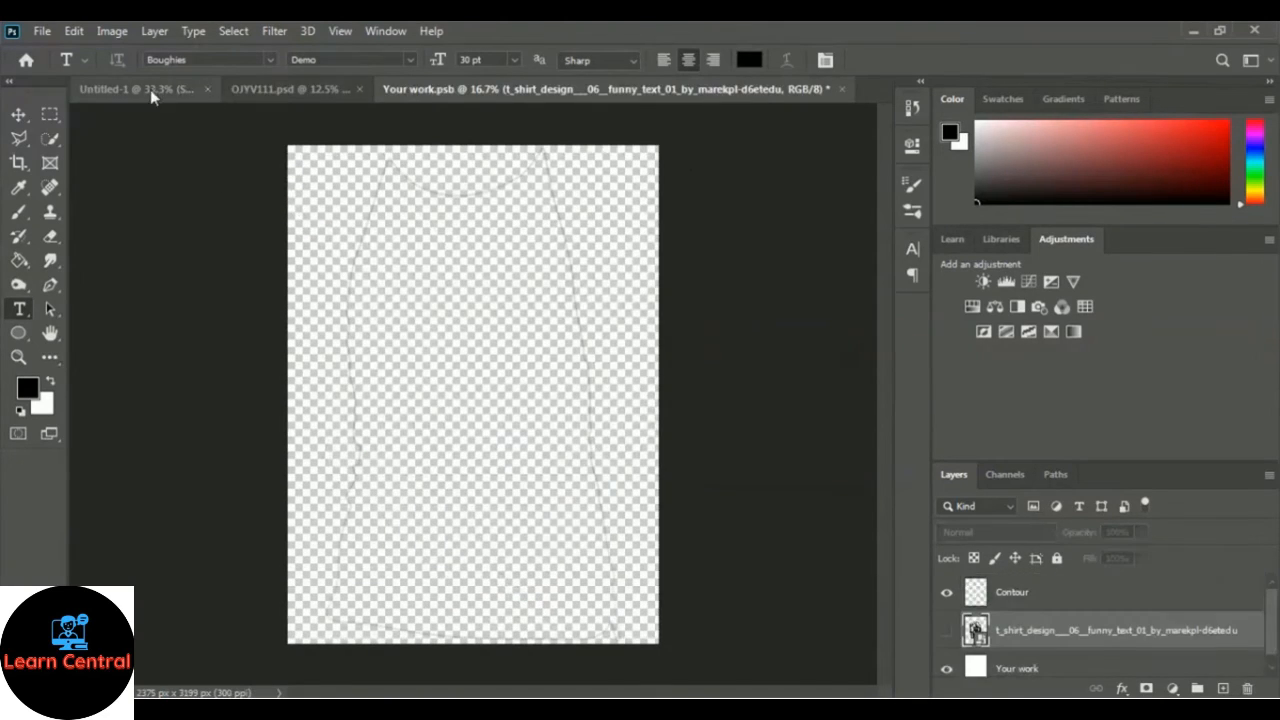
pyautogui.click(150, 89)
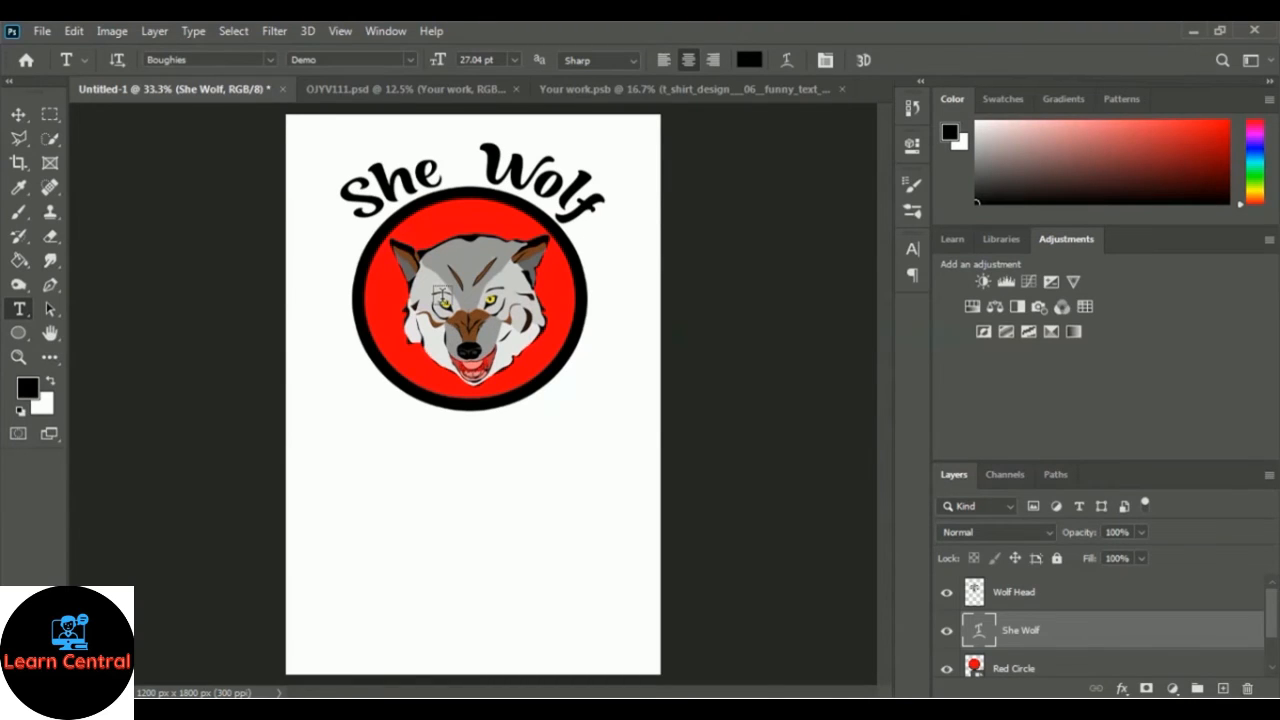
pyautogui.click(698, 92)
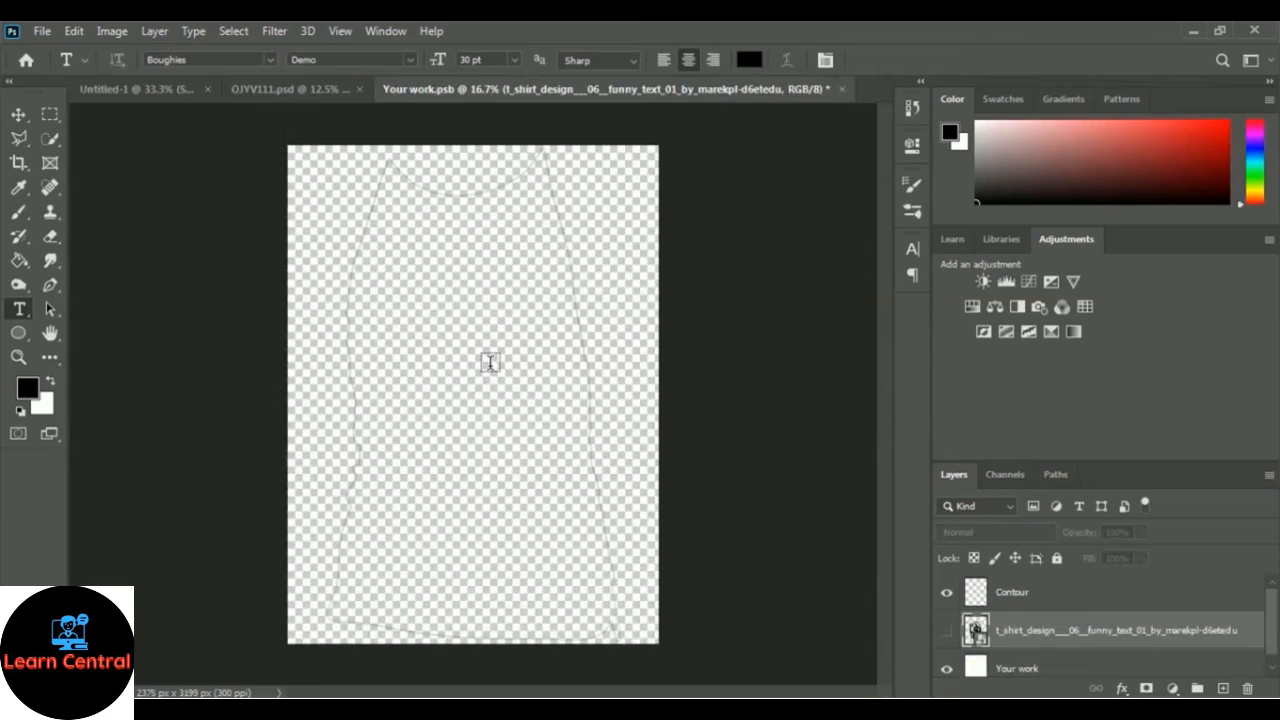
pyautogui.click(136, 92)
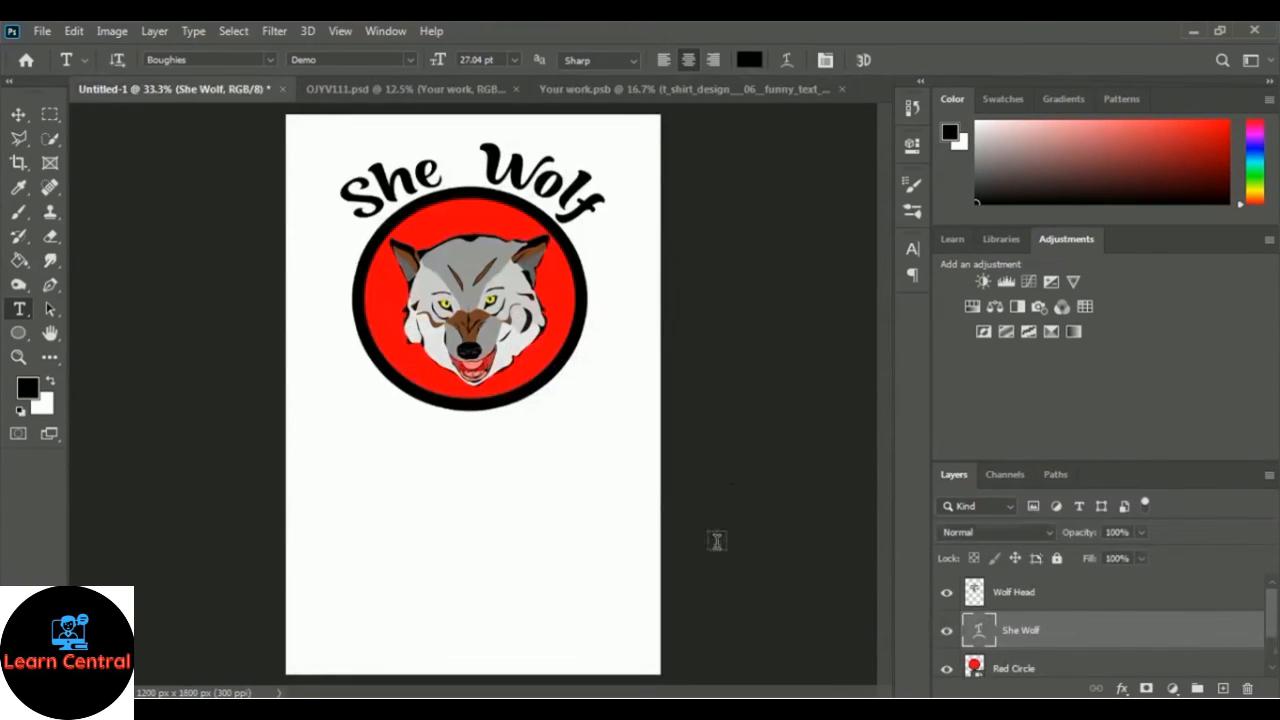
# Step: Hide the white Background layer of the She Wolf design so the canvas is transparent
pyautogui.moveTo(1271, 630); pyautogui.dragTo(1276, 656)
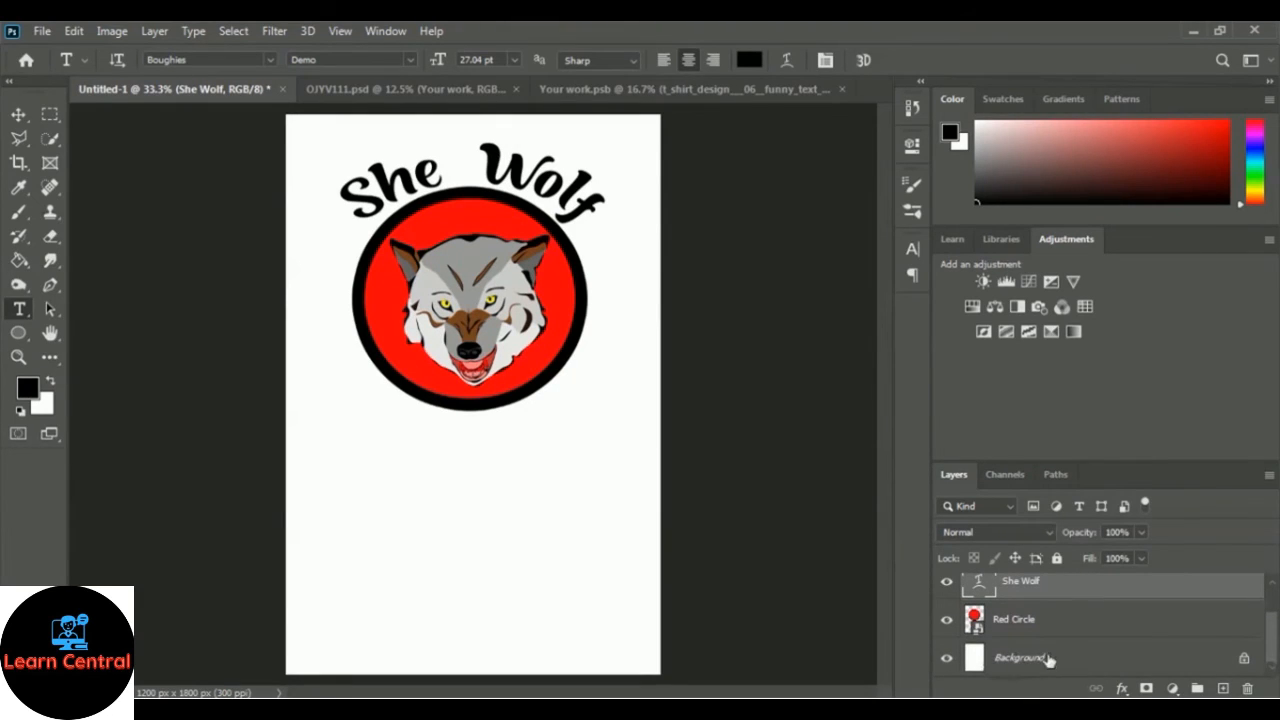
pyautogui.click(946, 660)
pyautogui.scroll(1, 1160, 632)
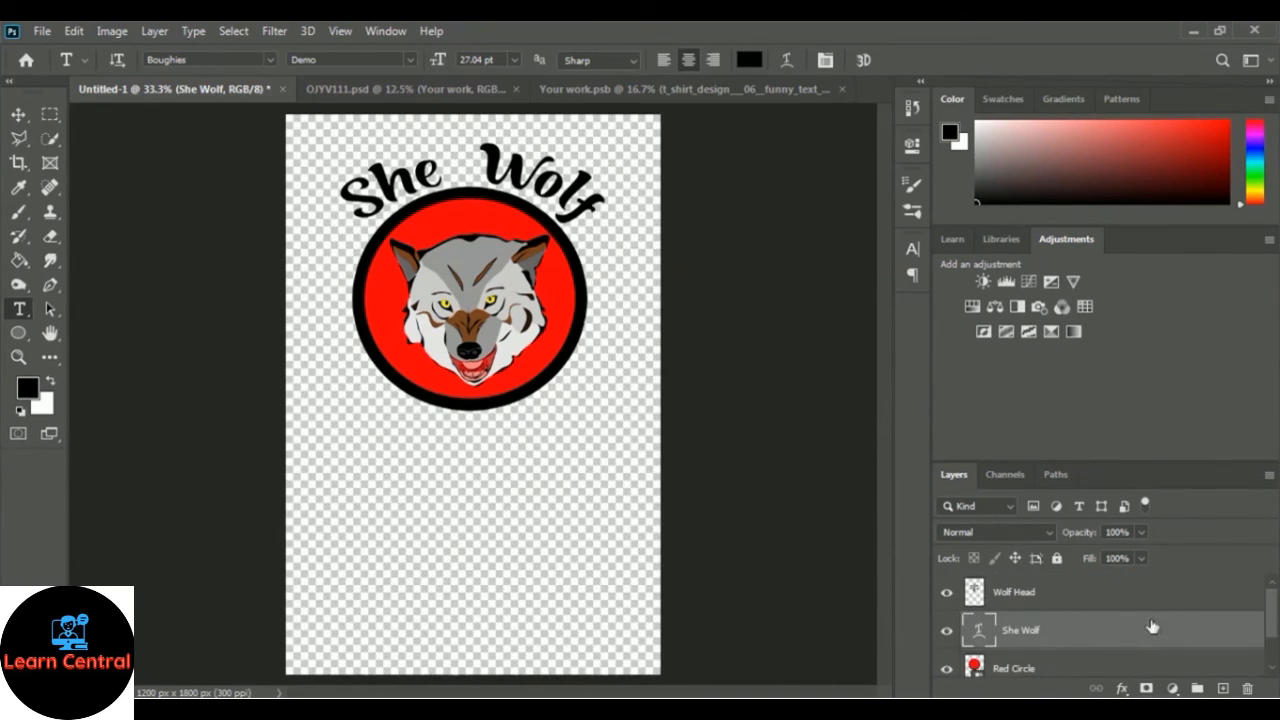
# Step: Copy the Wolf Head, She Wolf and Red Circle layers together from Untitled-1 into the upper middle of the Your work.psb shirt area
pyautogui.keyDown('shift'); pyautogui.click(1010, 594); pyautogui.keyUp('shift')
pyautogui.scroll(-1, 1078, 599)
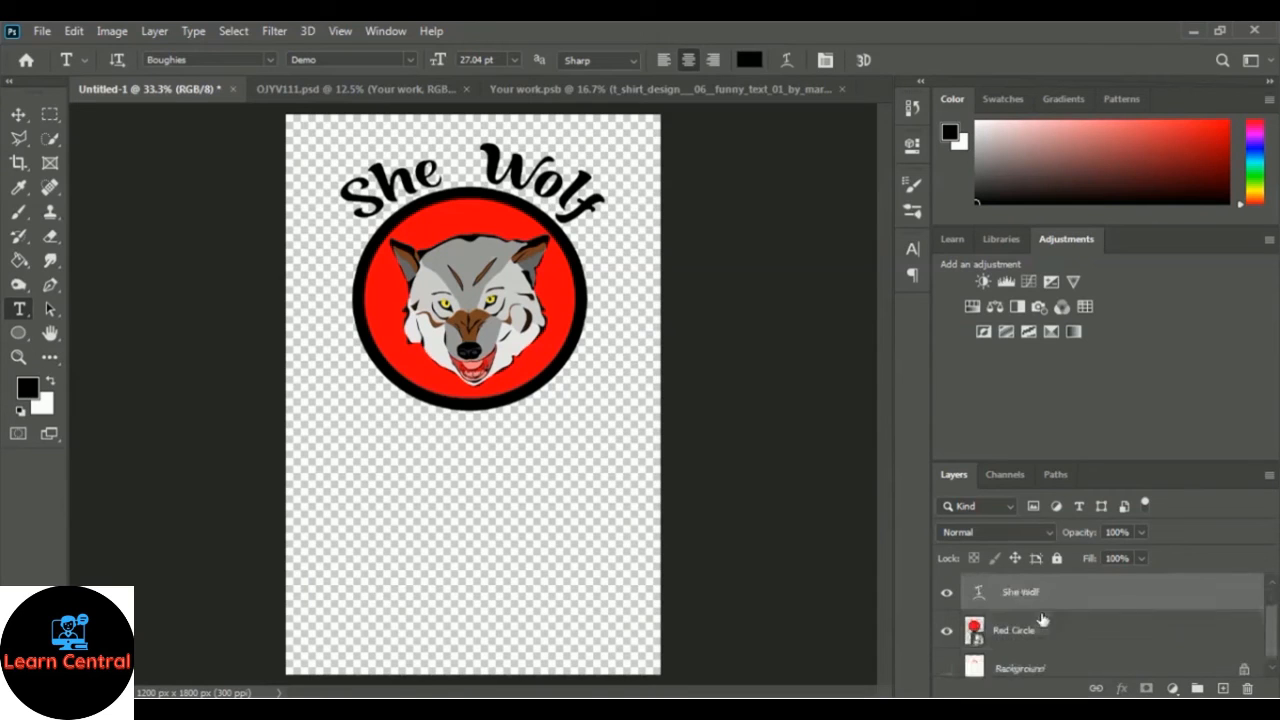
pyautogui.keyDown('shift'); pyautogui.click(1016, 632); pyautogui.keyUp('shift')
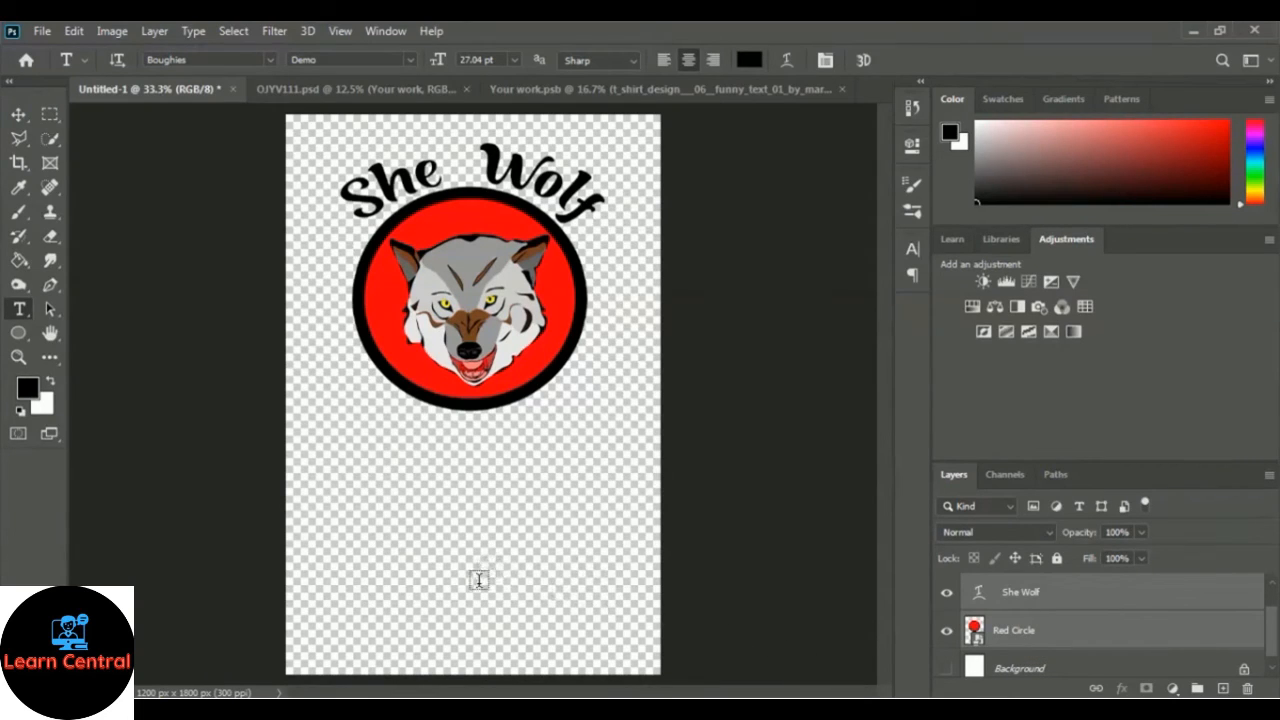
pyautogui.click(20, 117)
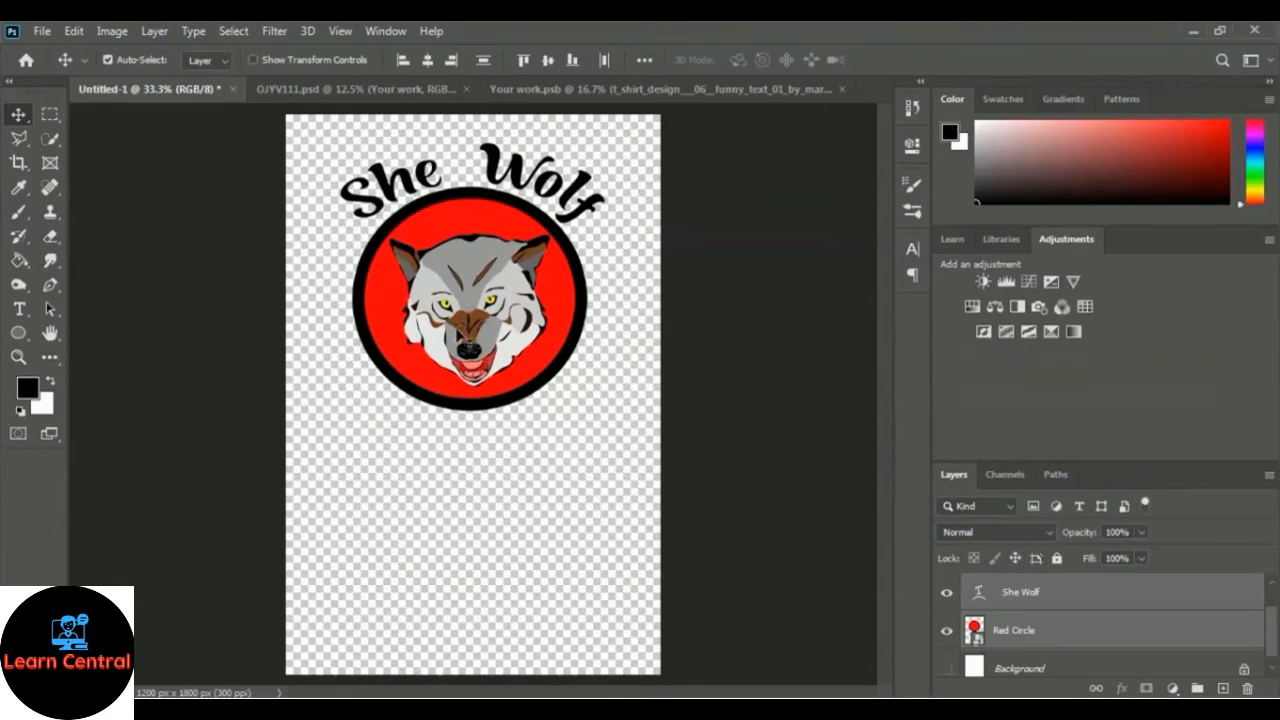
pyautogui.moveTo(440, 335); pyautogui.dragTo(482, 304)
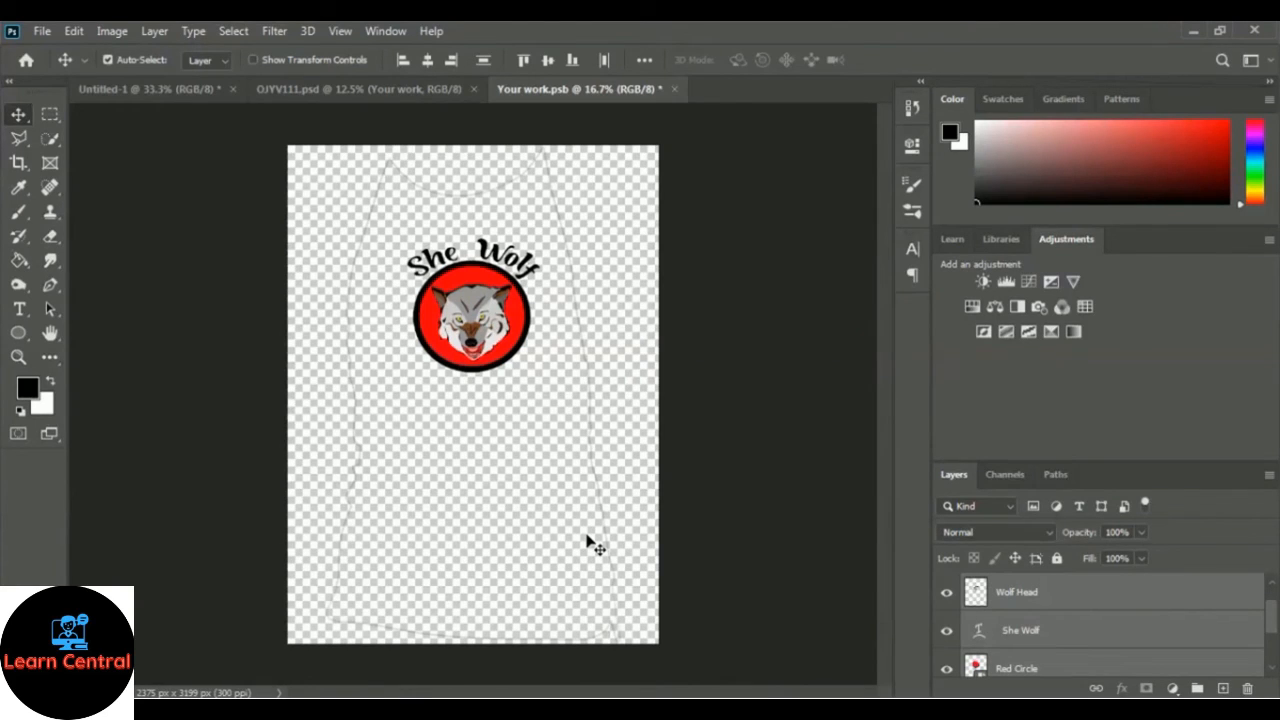
# Step: Enlarge the placed She Wolf design to about 137% width and 134% height across the shirt's chest
pyautogui.hotkey('ctrl', 't')
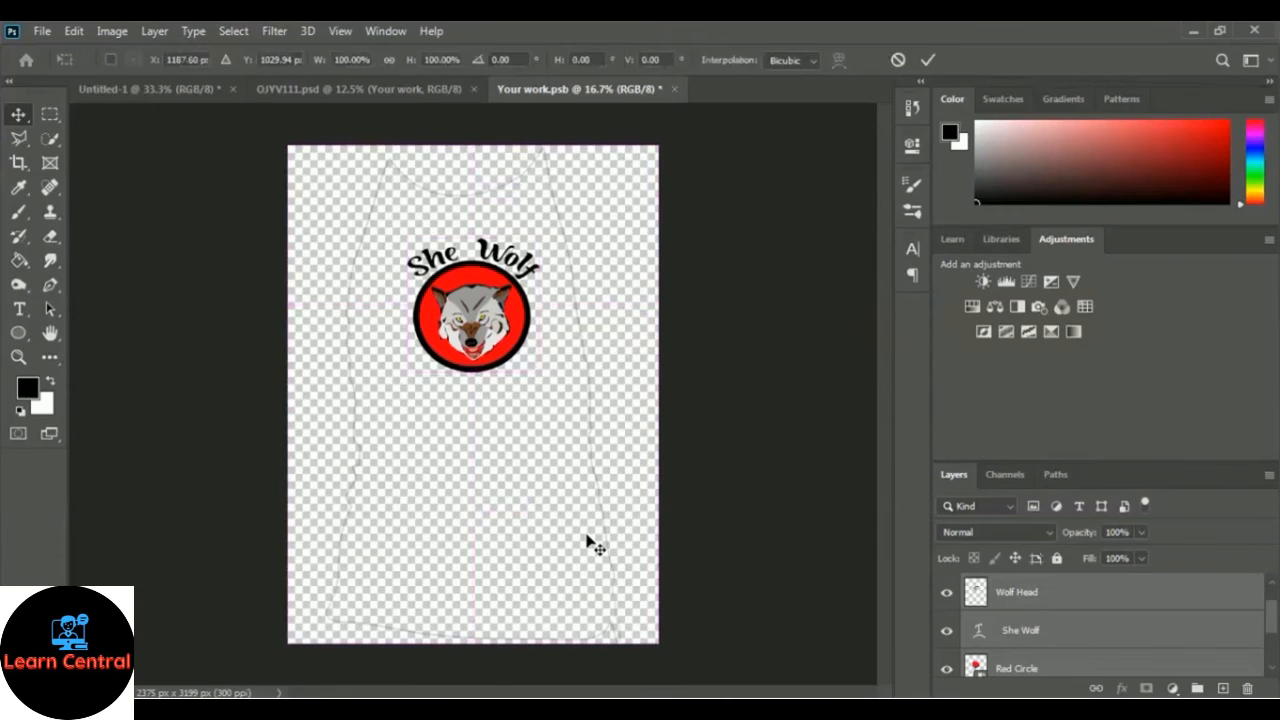
pyautogui.moveTo(405, 235); pyautogui.dragTo(378, 214)
pyautogui.moveTo(539, 371); pyautogui.dragTo(555, 392)
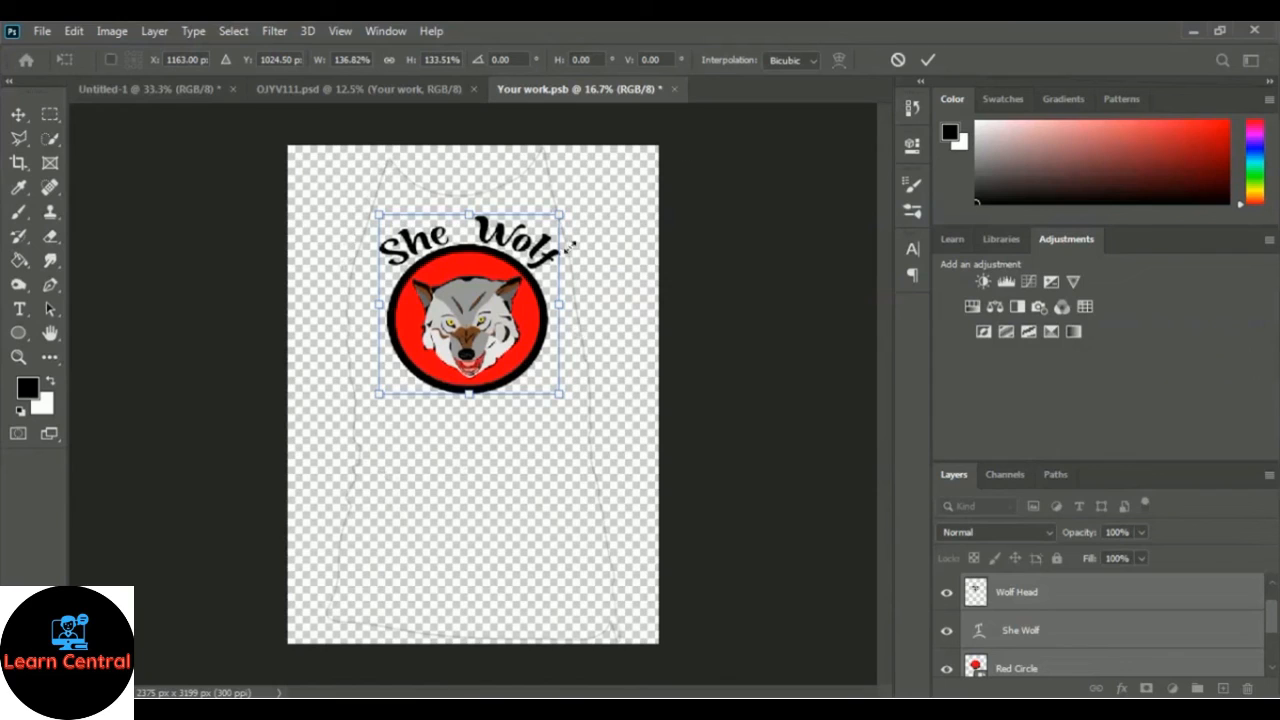
pyautogui.click(927, 60)
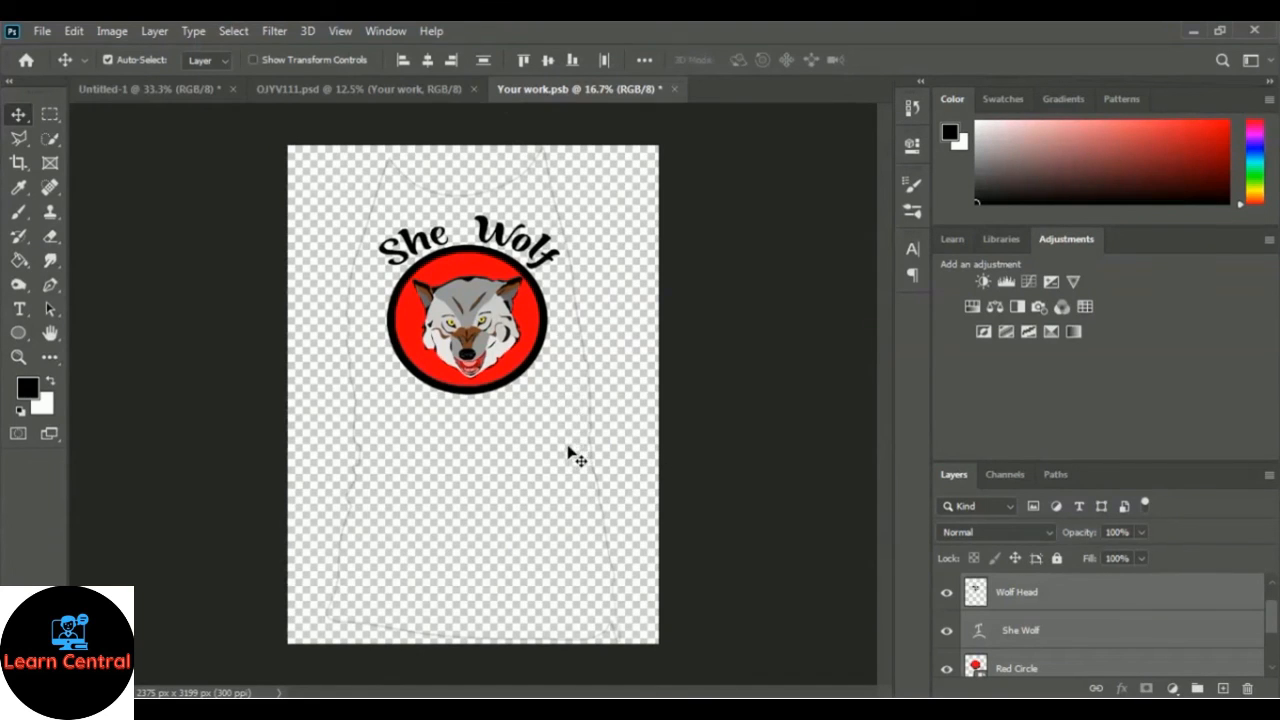
# Step: Save the Your work smart object and view the shirt print in the OJYV111 mockup at 25% zoom
pyautogui.click(42, 31)
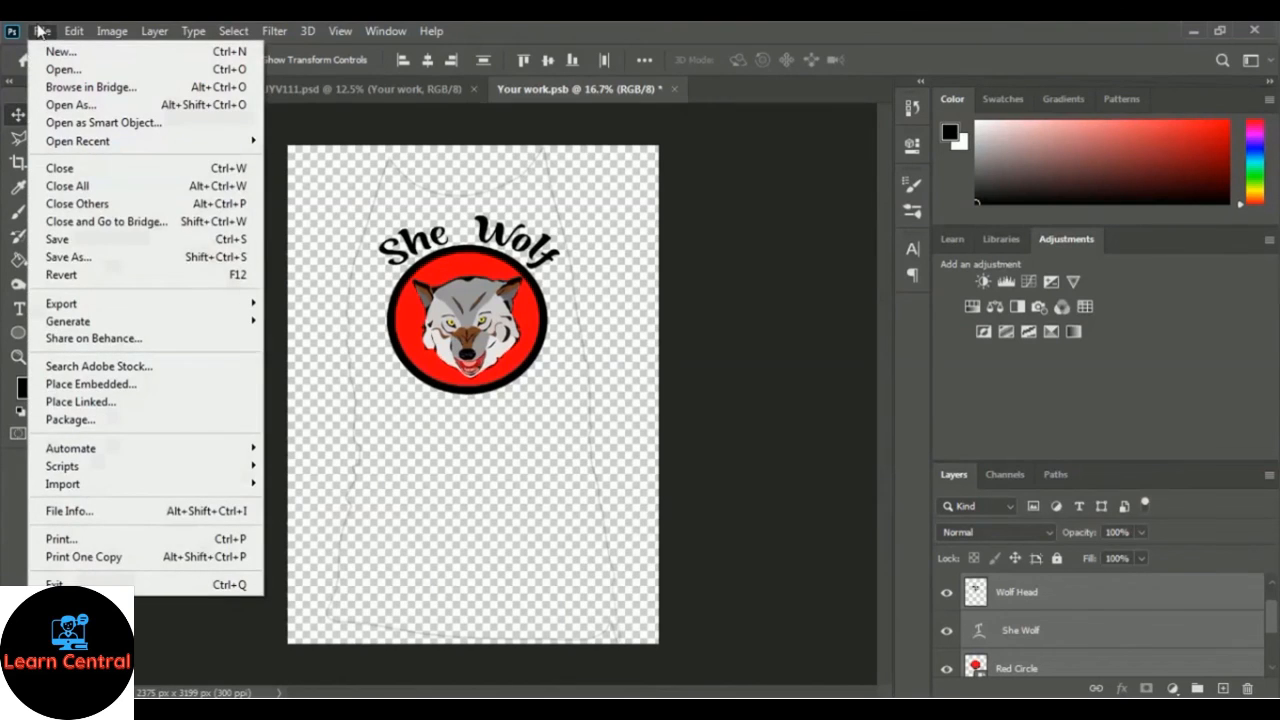
pyautogui.click(175, 248)
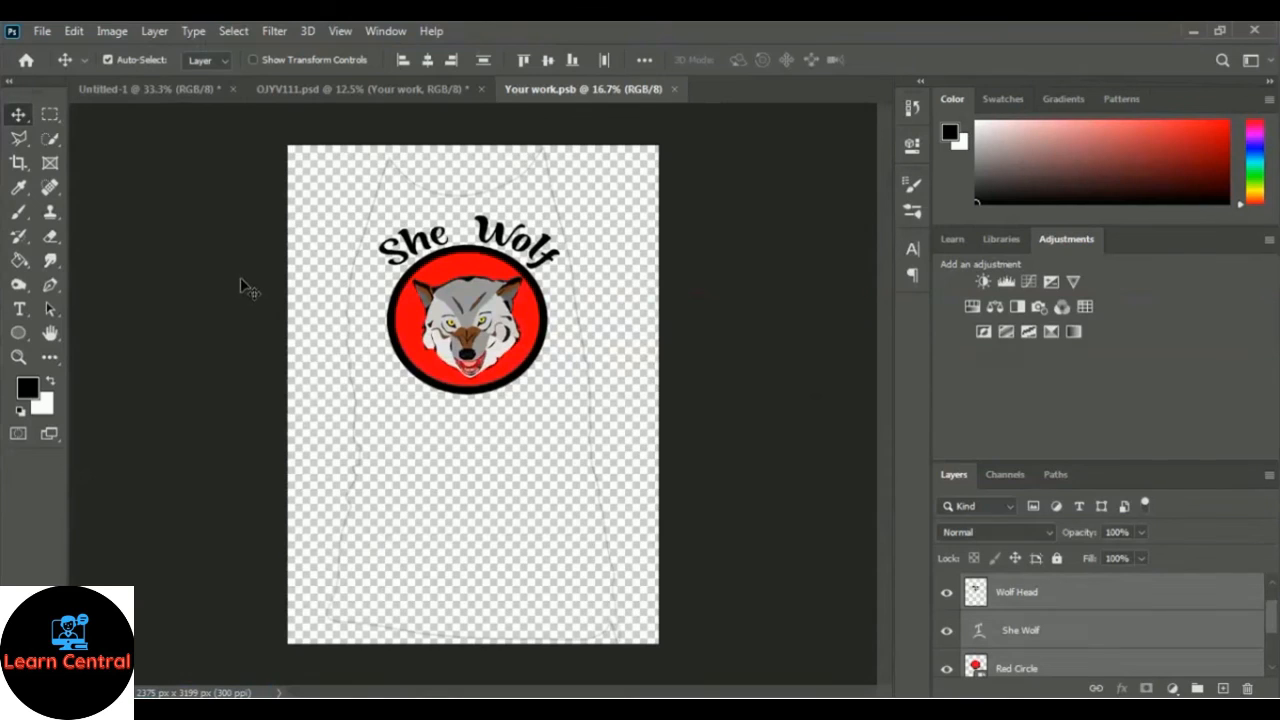
pyautogui.click(357, 95)
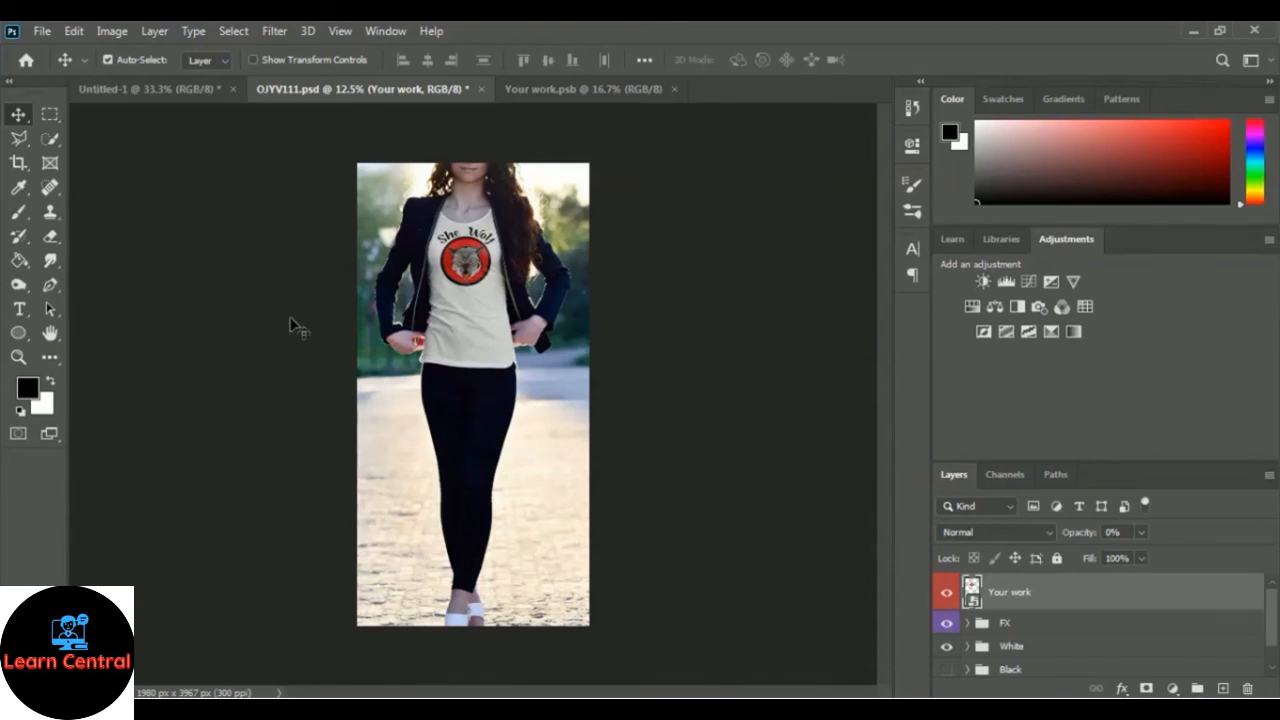
pyautogui.click(341, 32)
pyautogui.click(405, 169)
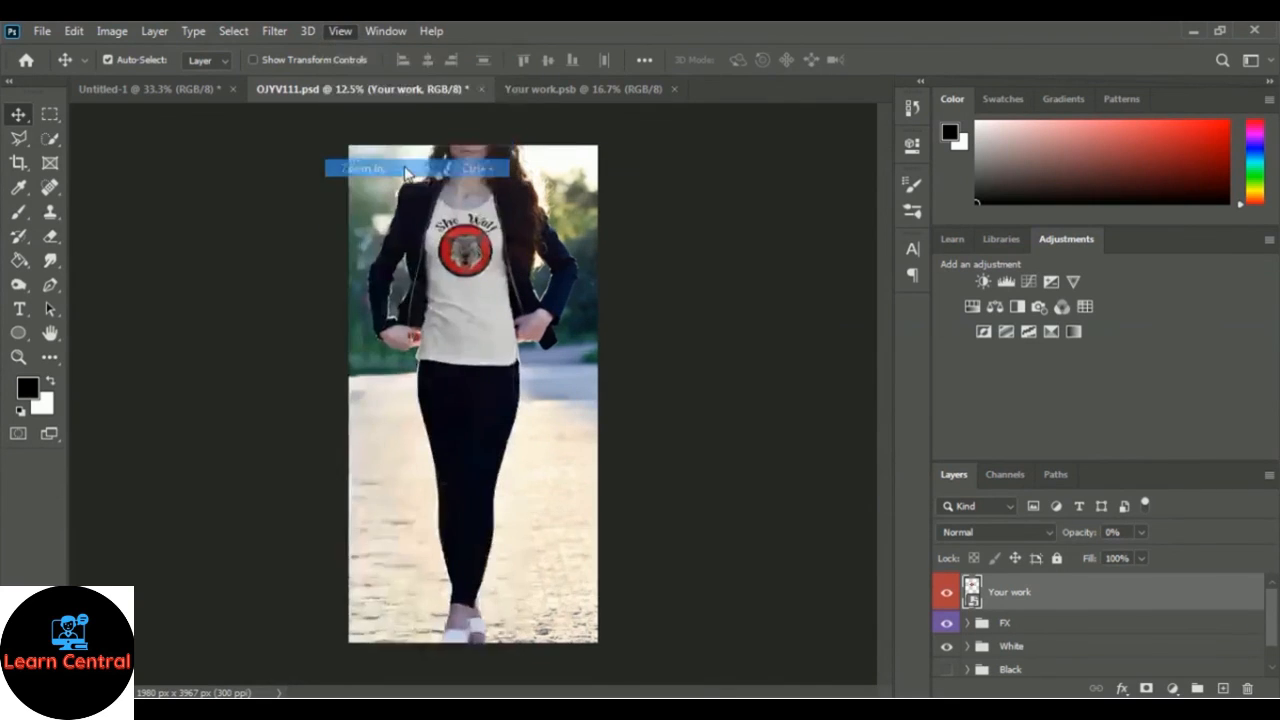
pyautogui.click(341, 31)
pyautogui.click(402, 167)
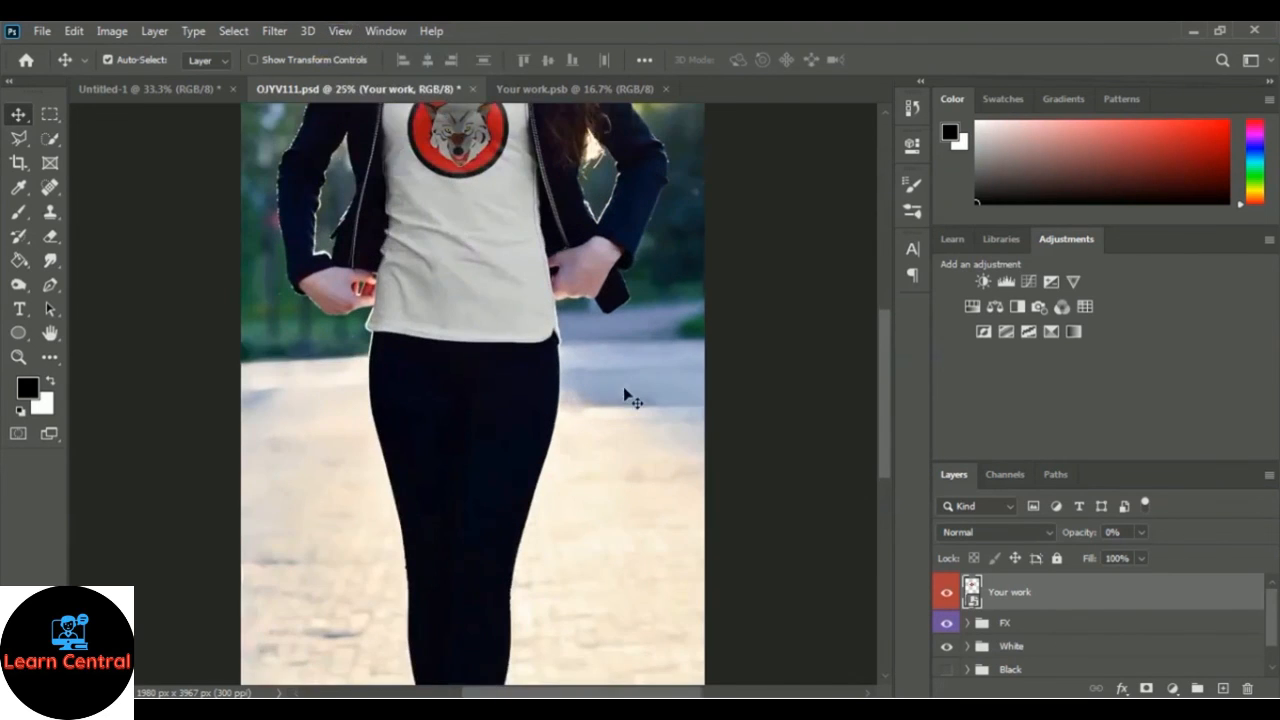
pyautogui.scroll(5, 624, 390)
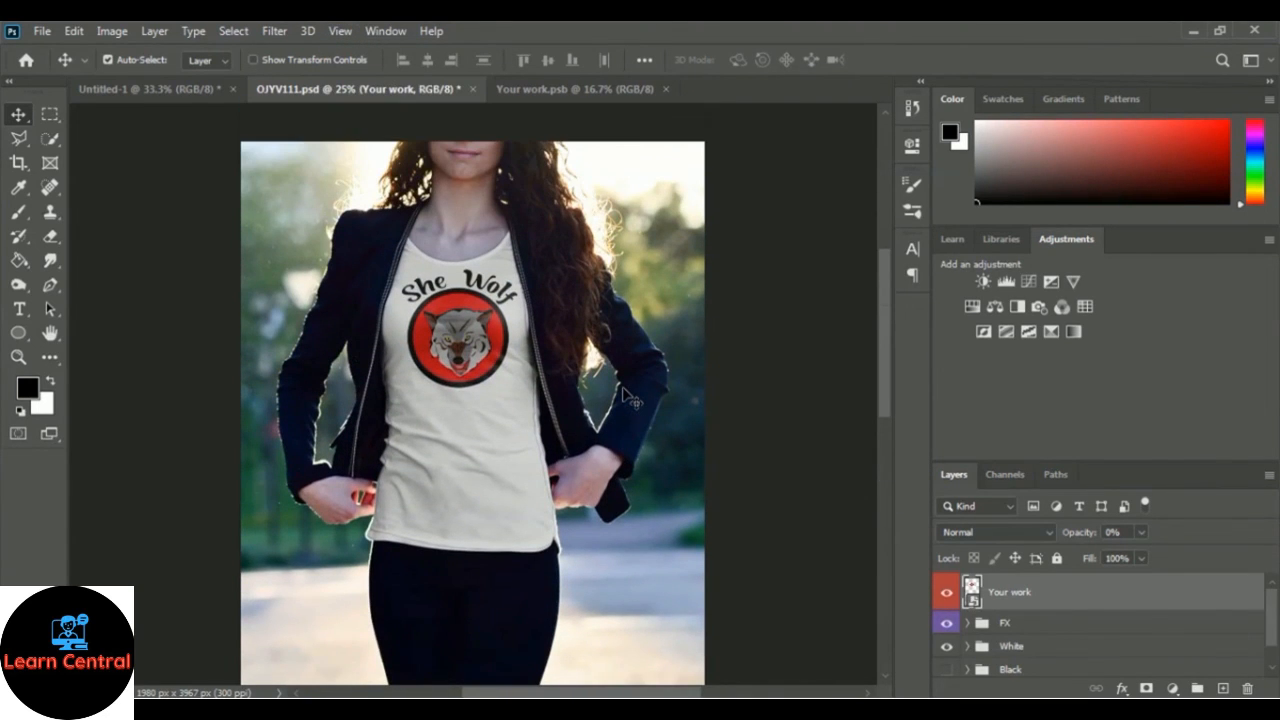